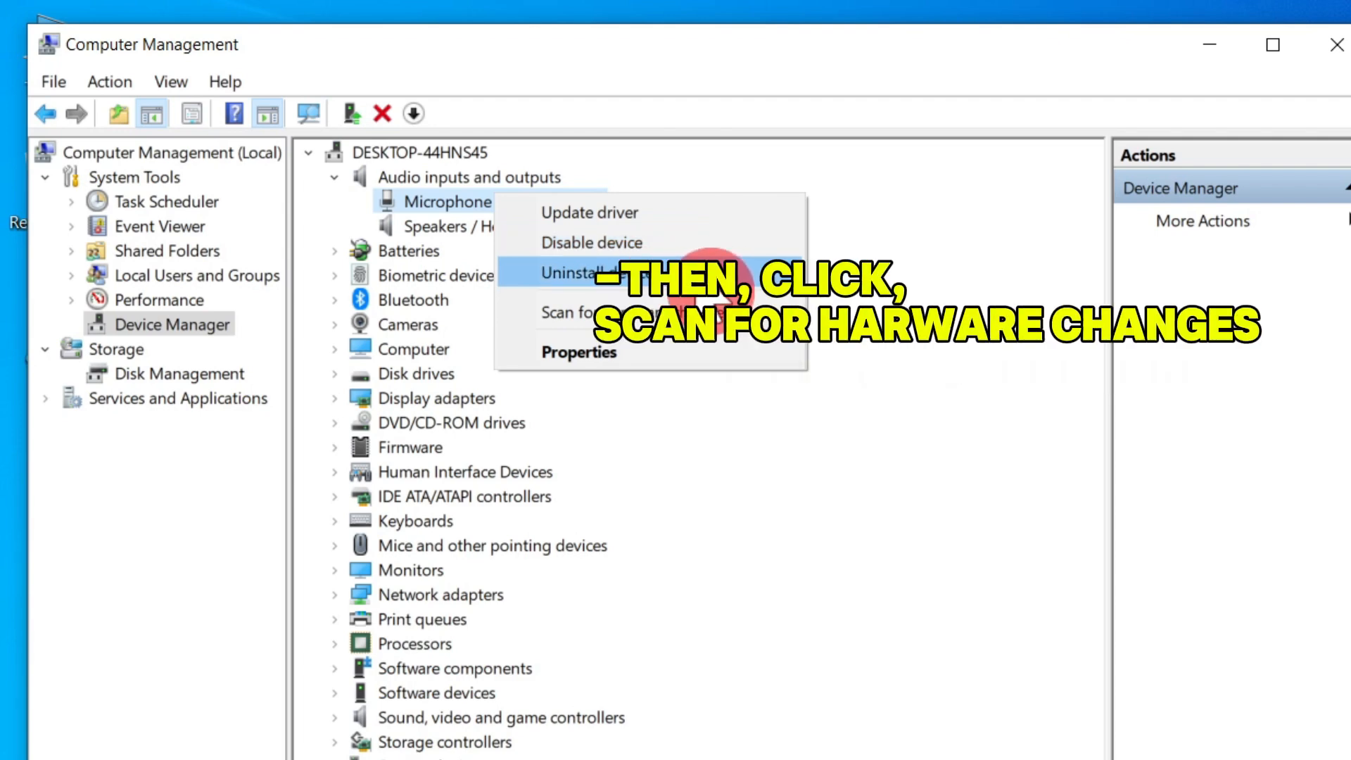
Scan for hardware changes in Device Manager with the Realtek microphone selected, and close Computer Management
left_click(915, 273)
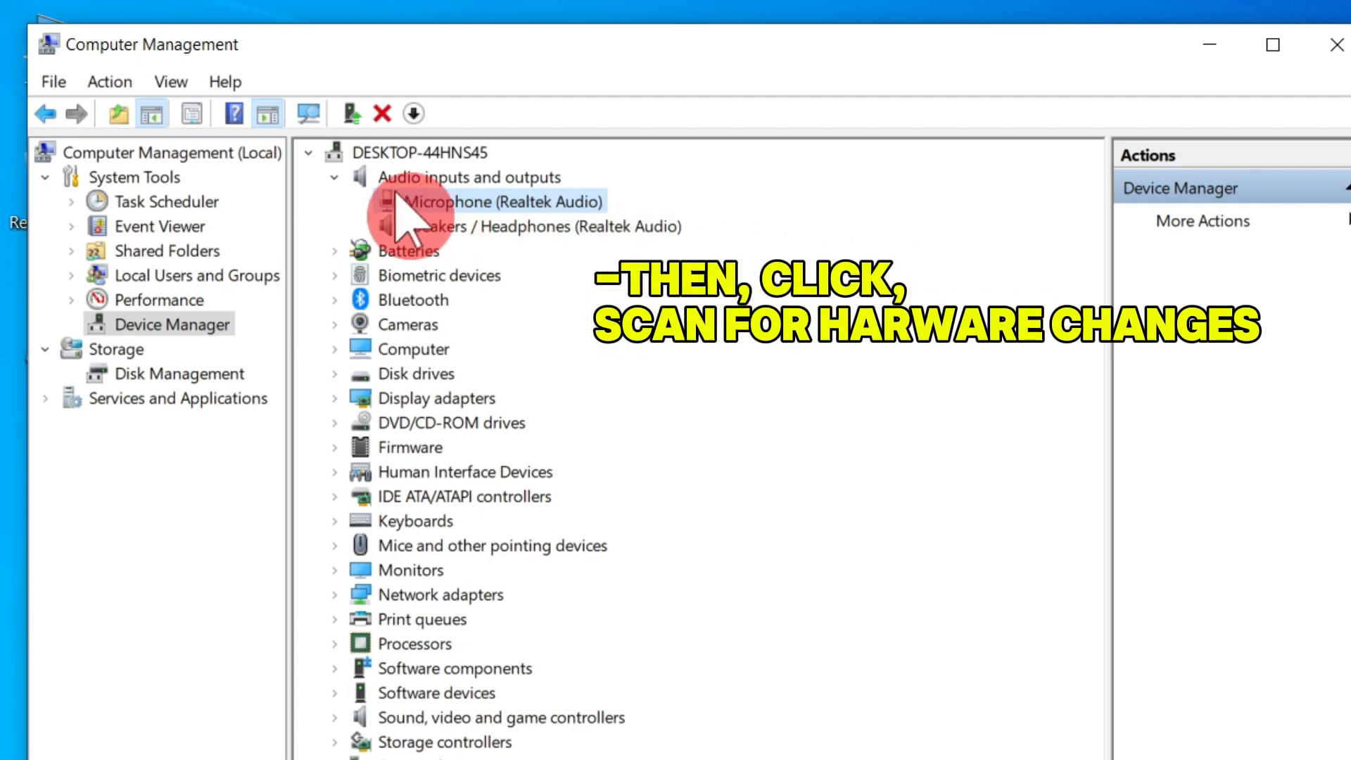
left_click(109, 83)
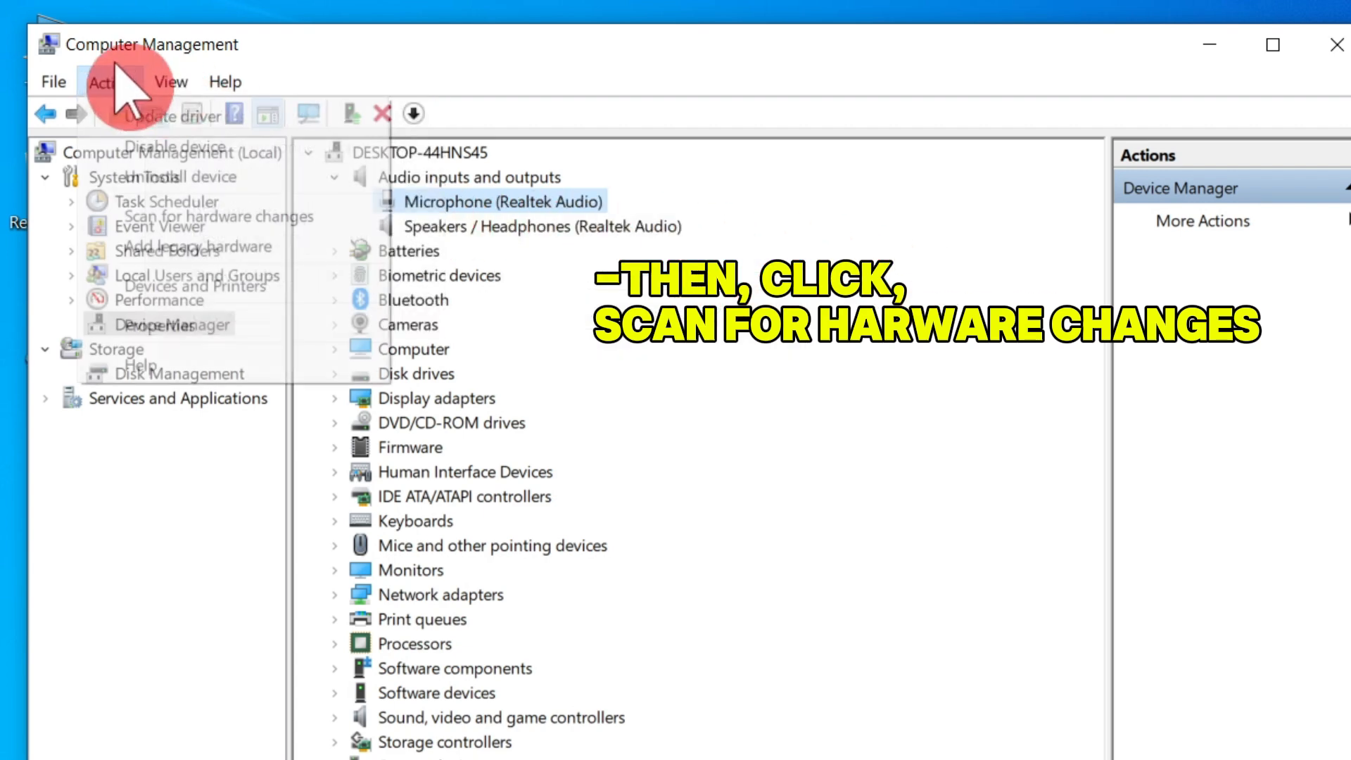
left_click(315, 216)
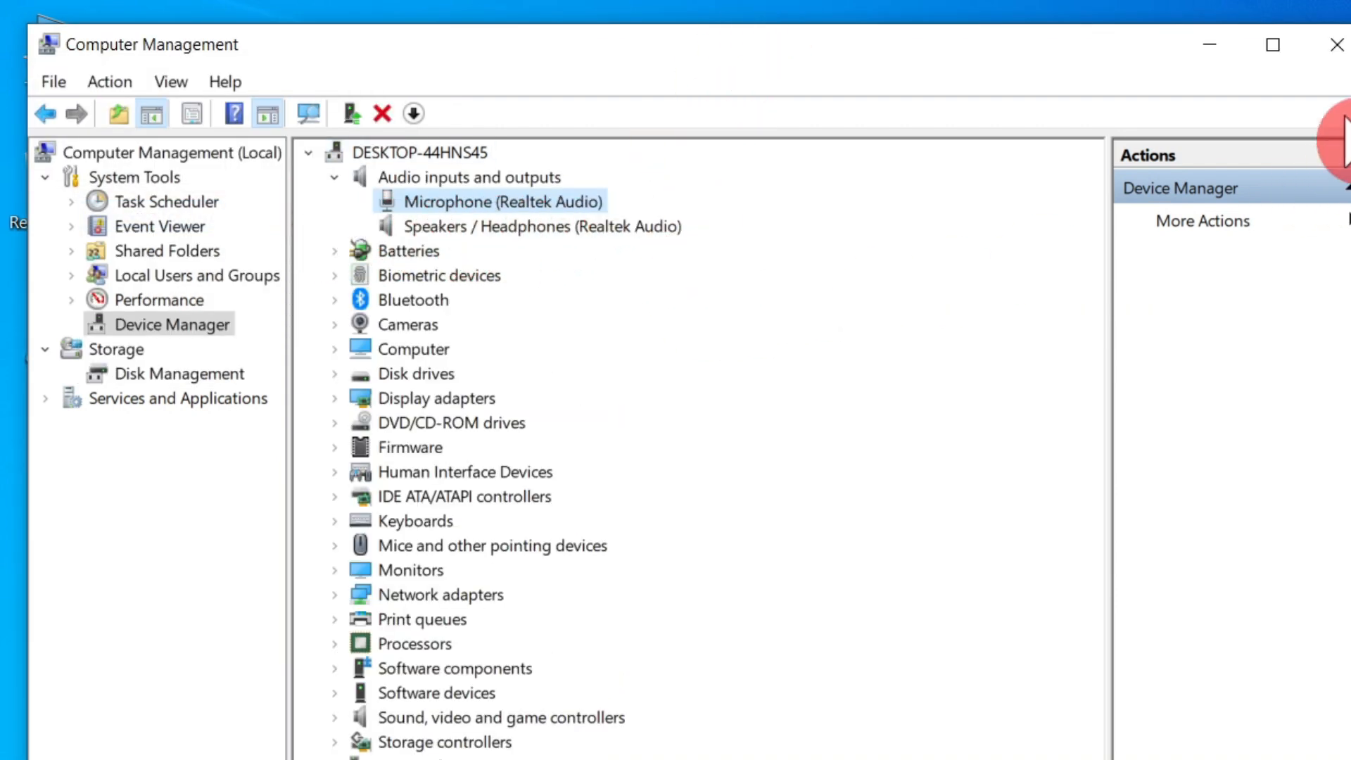
left_click(1336, 51)
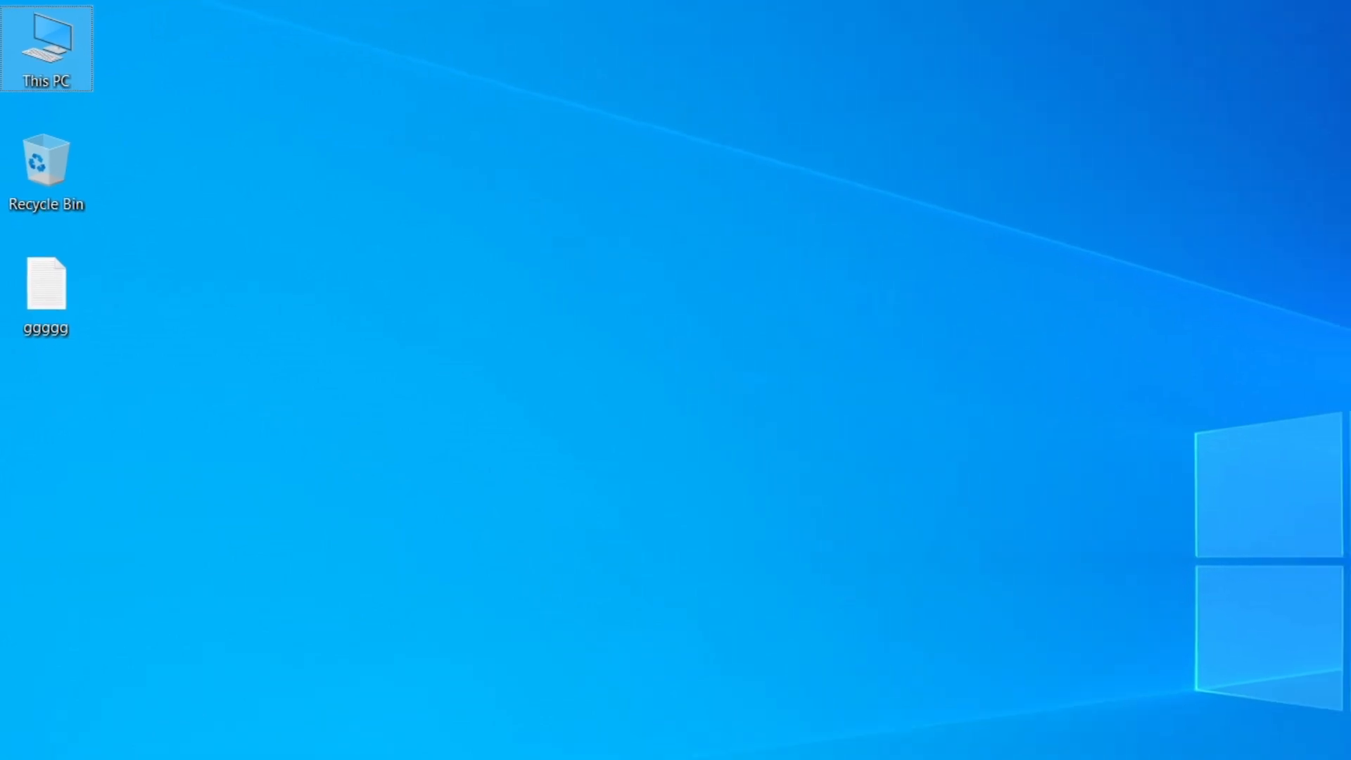
Open the Microphone page of the Privacy section in Windows Settings
left_click(17, 734)
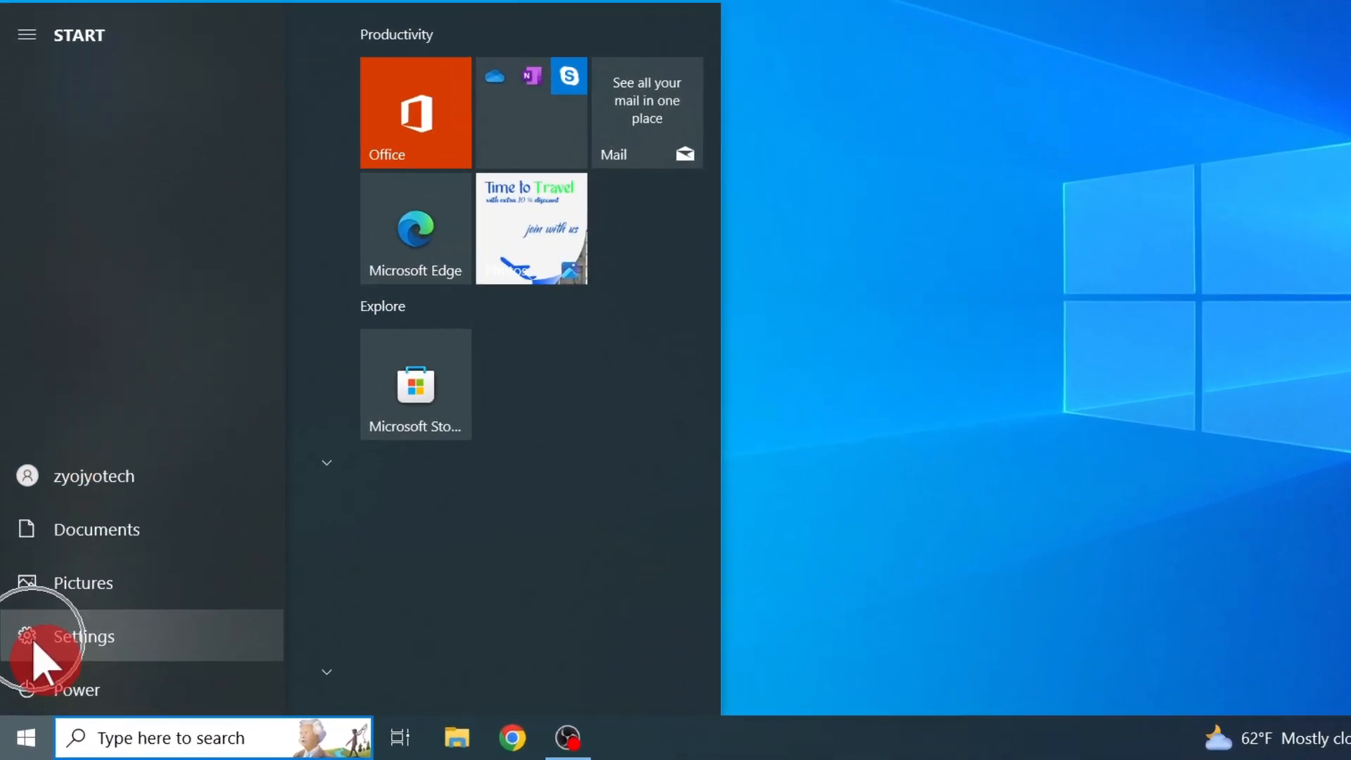
left_click(22, 663)
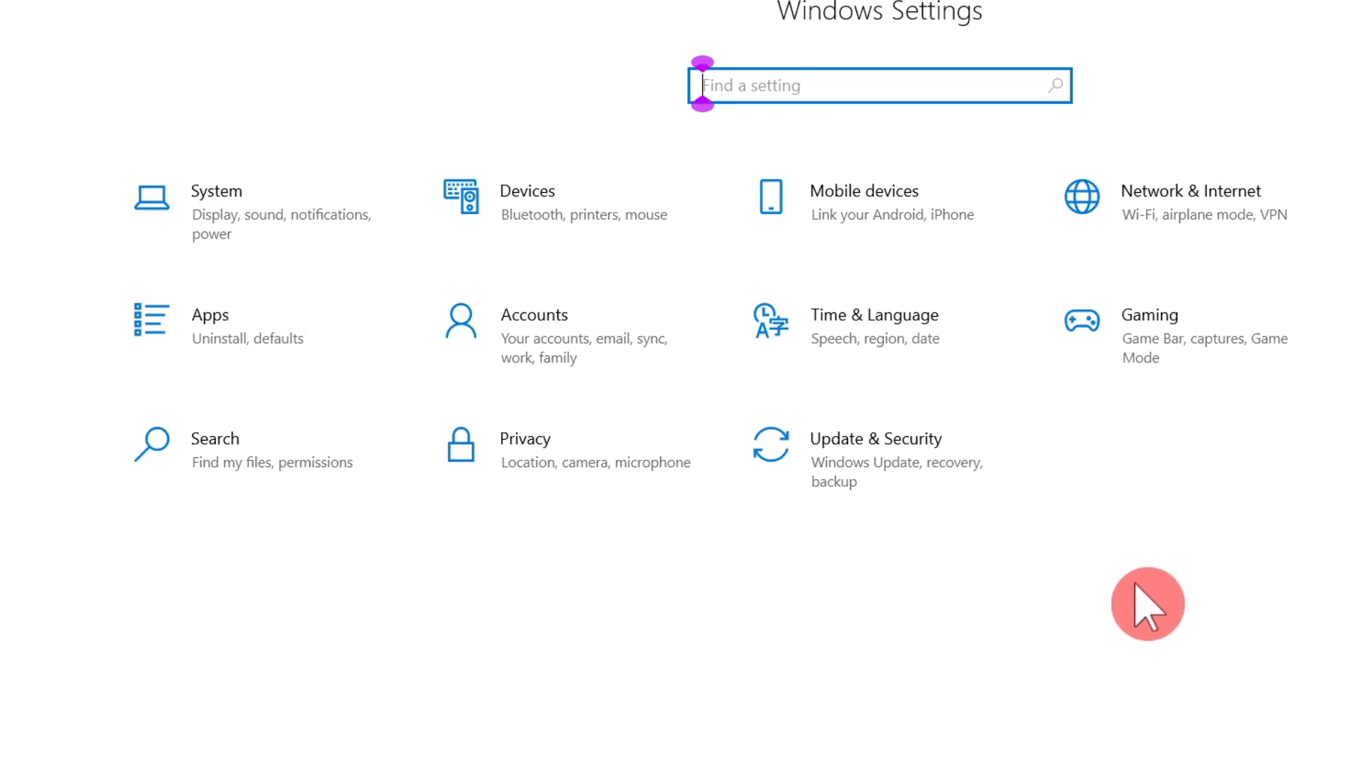
left_click(614, 472)
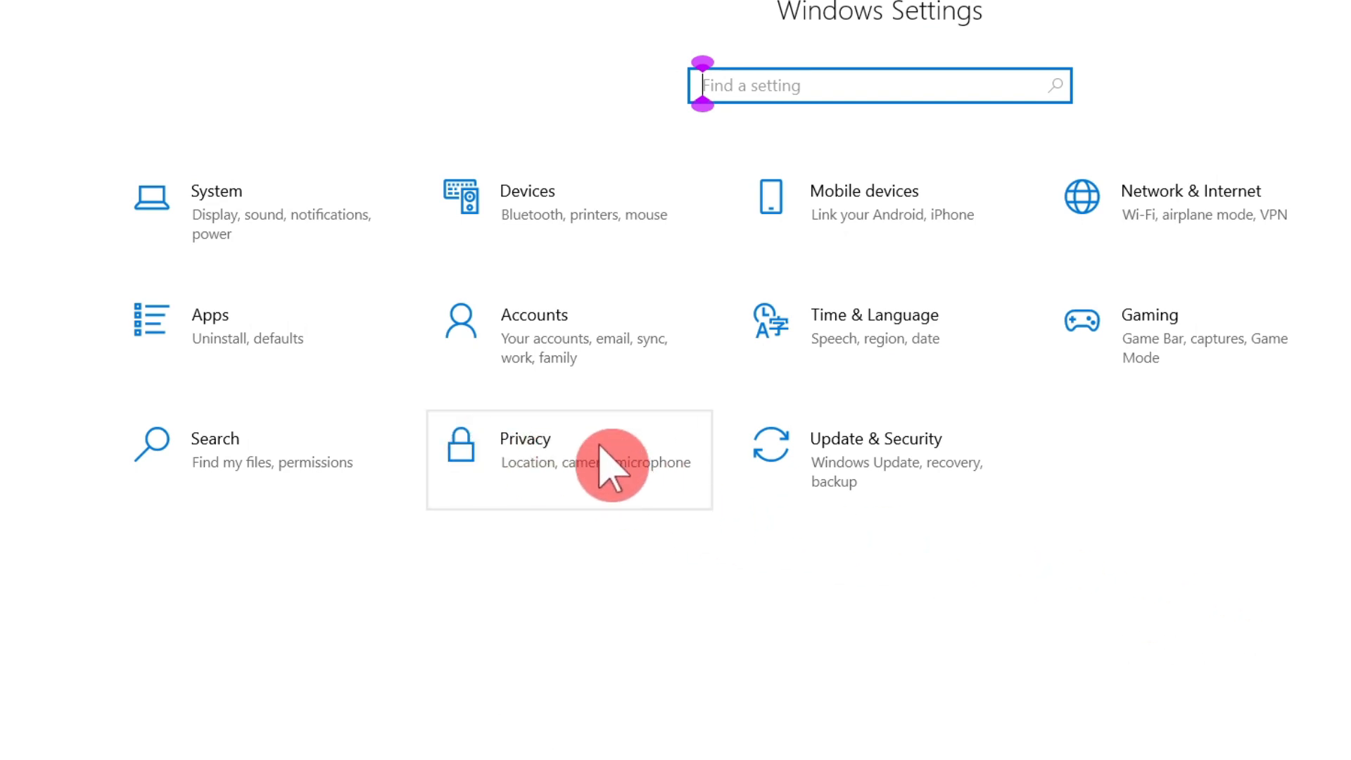
left_click(637, 450)
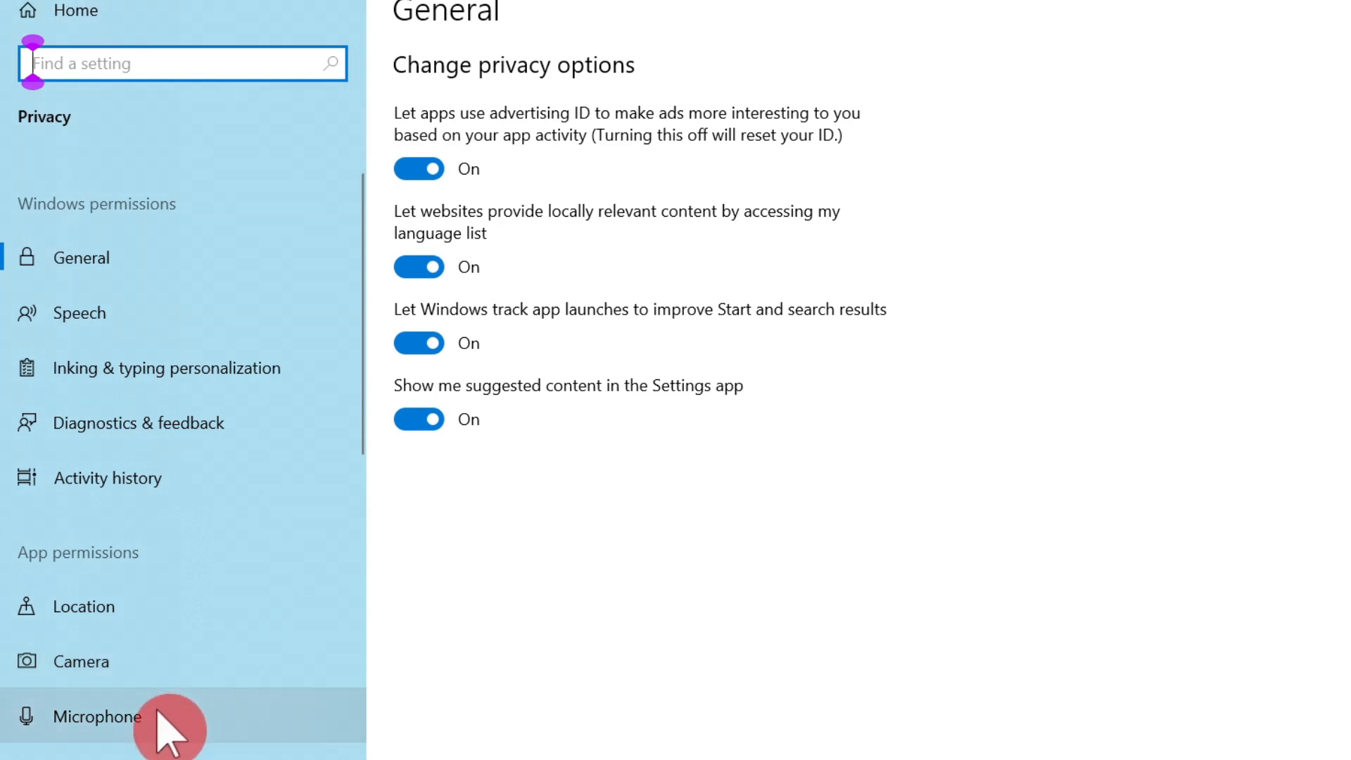
left_click(250, 727)
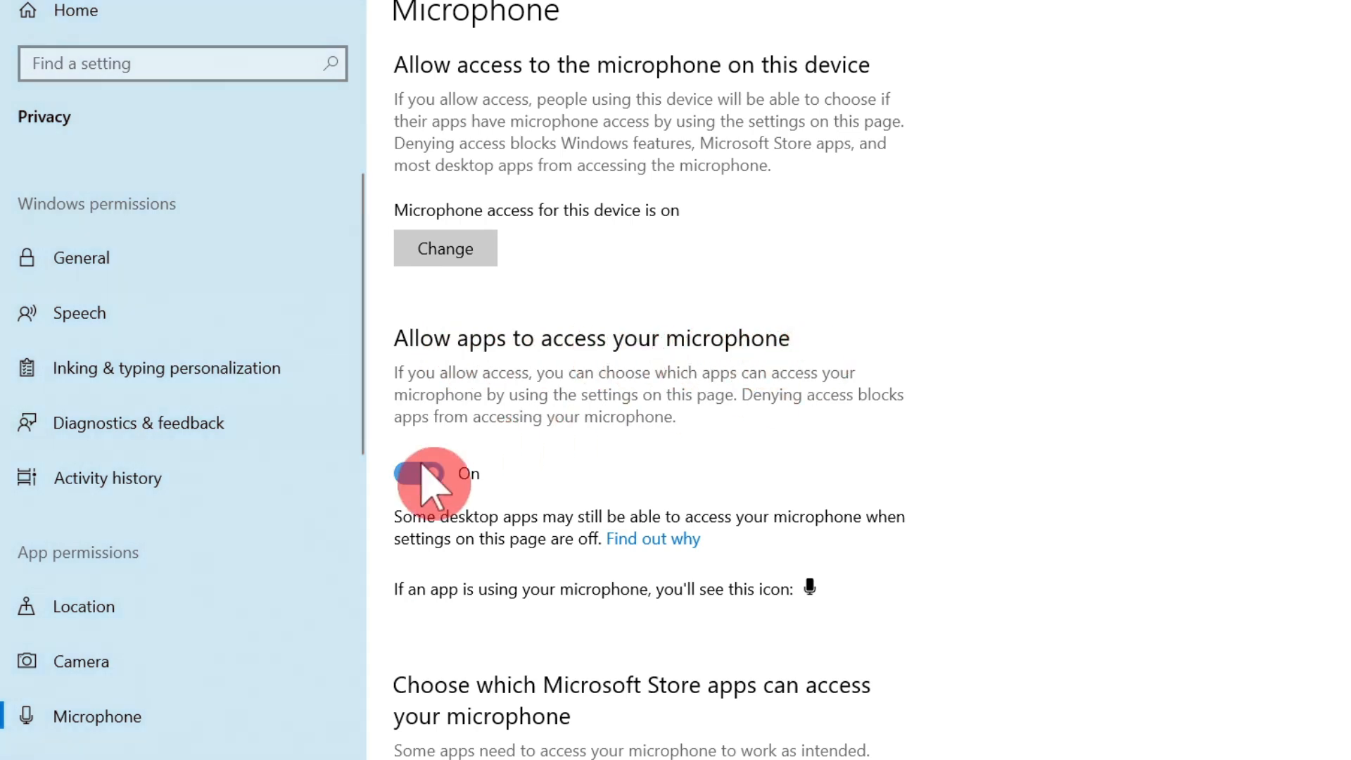
Make sure microphone access is turned on both for apps and for desktop apps
left_click(415, 473)
left_click(417, 474)
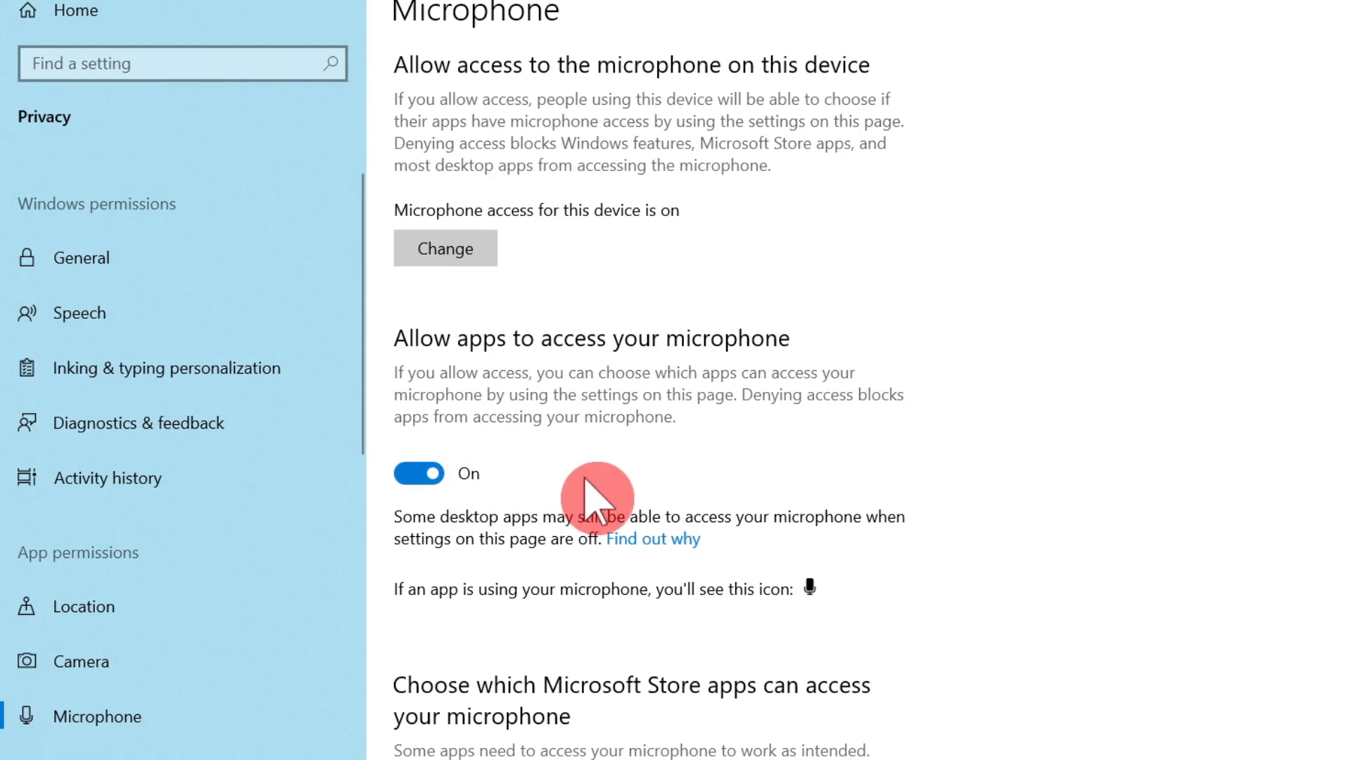
scroll(590, 484, "down", 4)
scroll(588, 478, "down", 5)
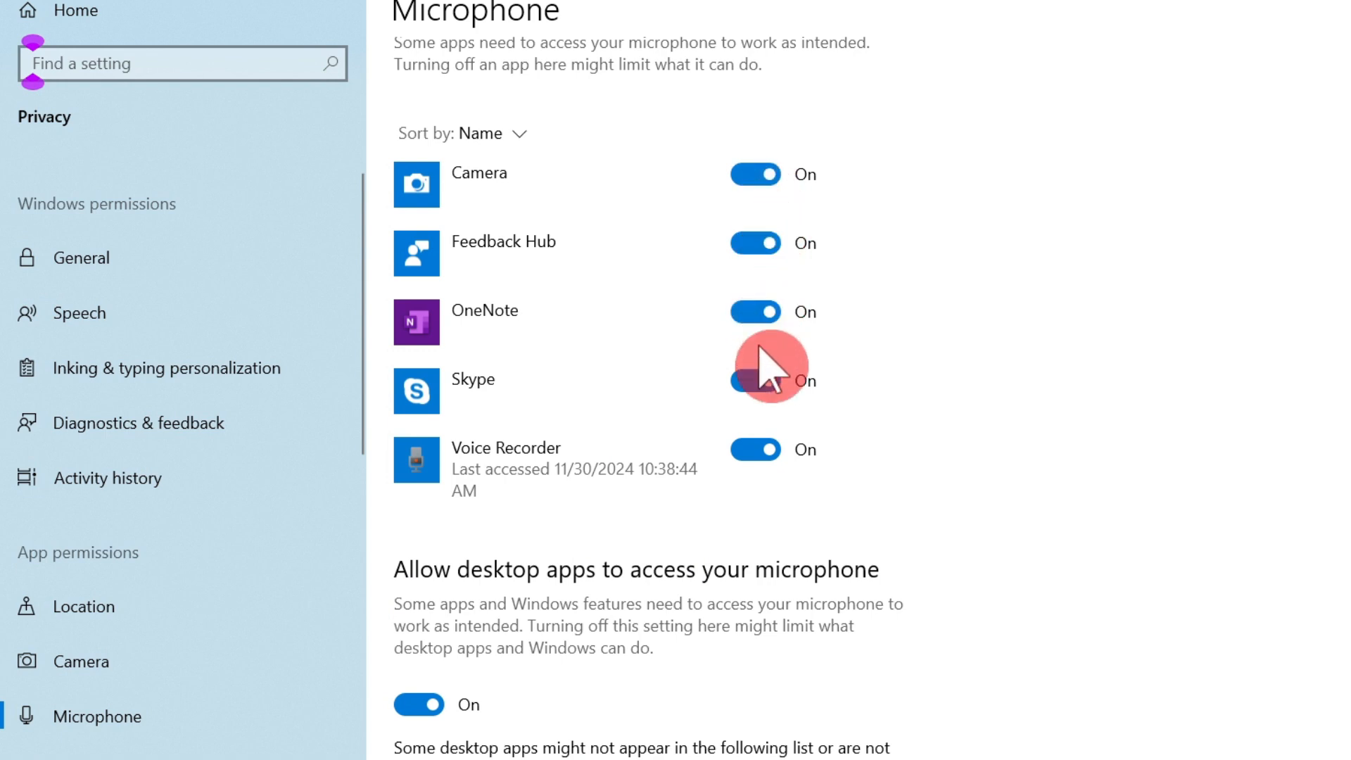
scroll(521, 486, "down", 2)
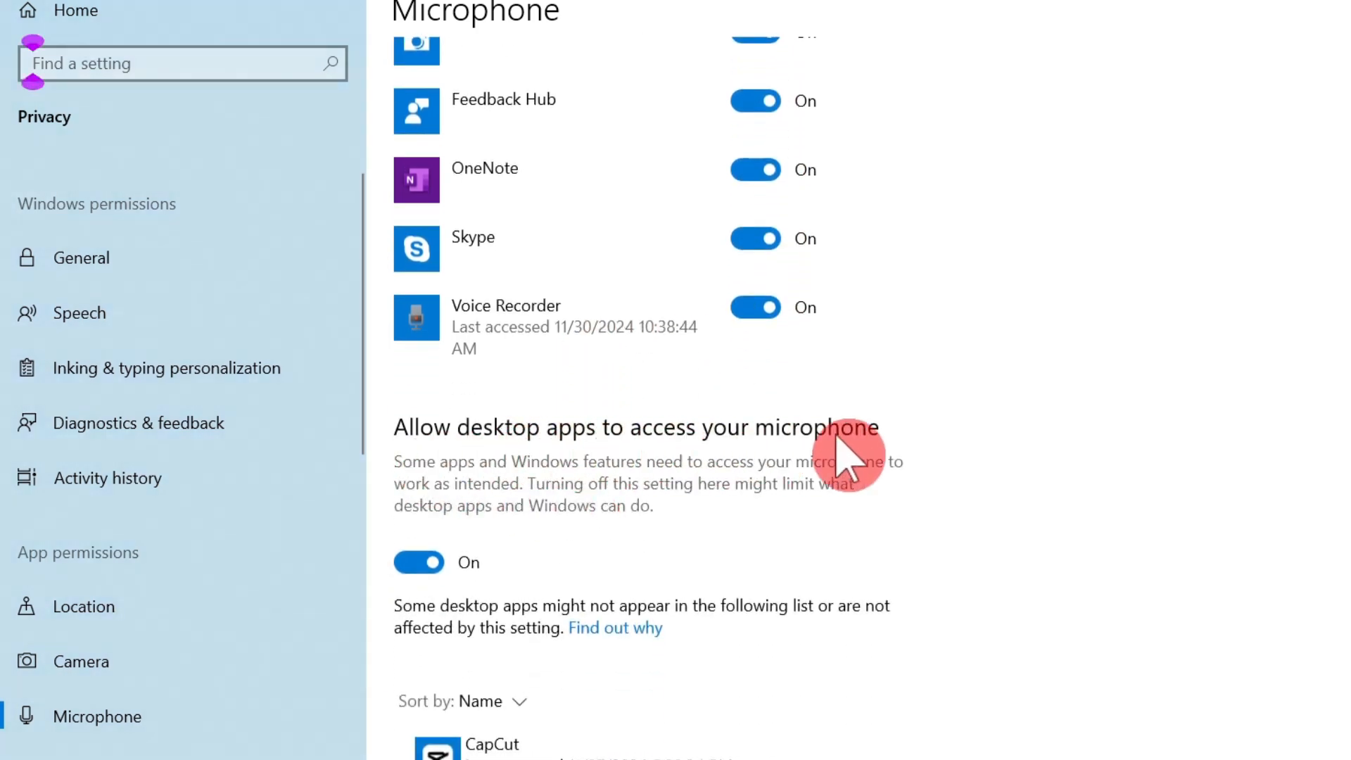
left_click(415, 562)
left_click(416, 563)
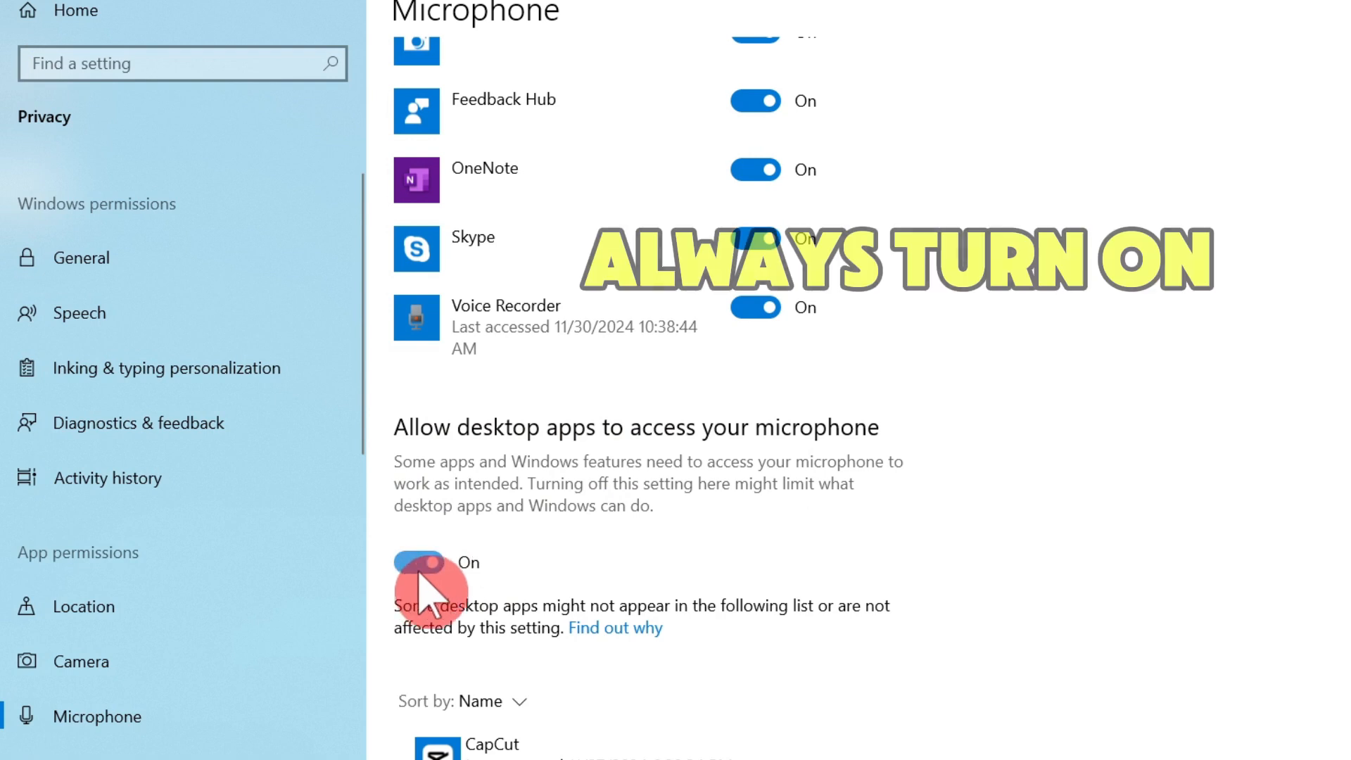
Review the desktop apps with microphone access, including the list's sort options and the CapCut entry
scroll(618, 563, "down", 4)
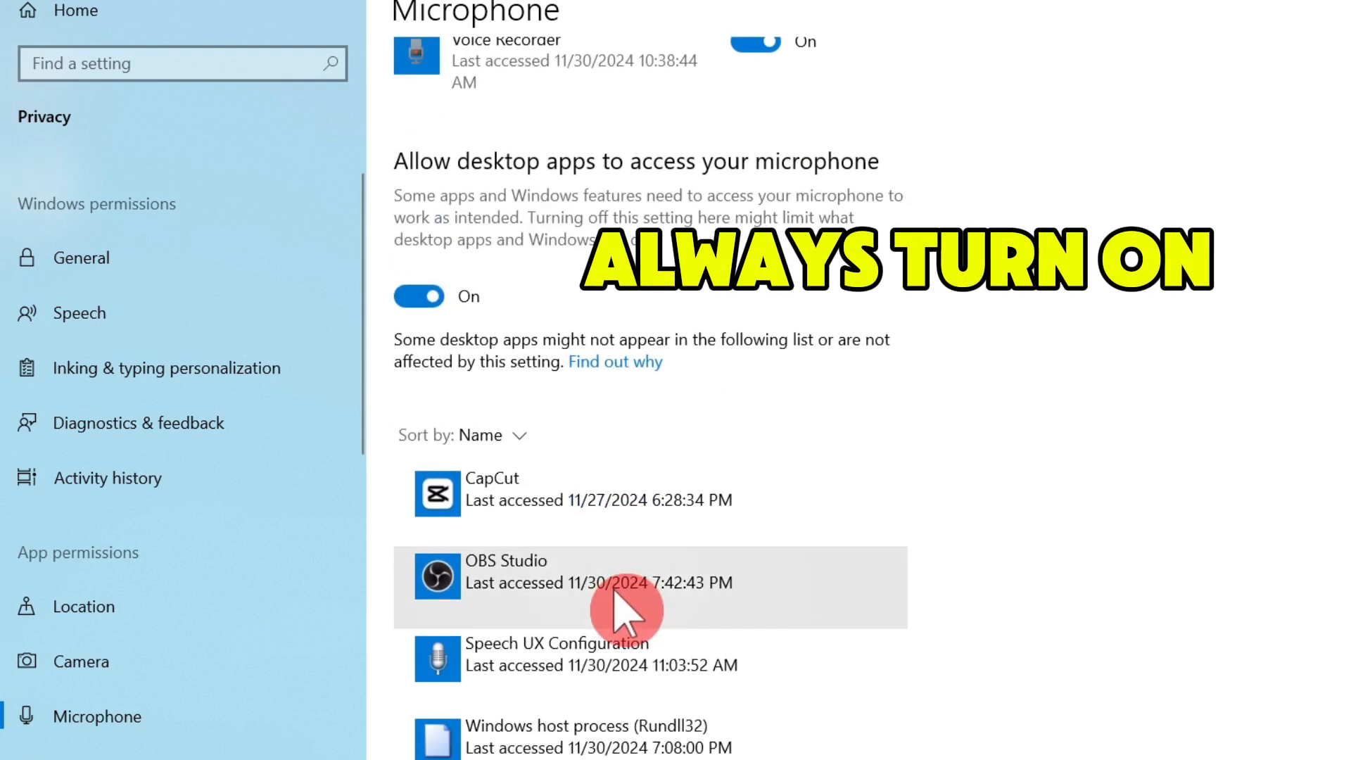
left_click(520, 440)
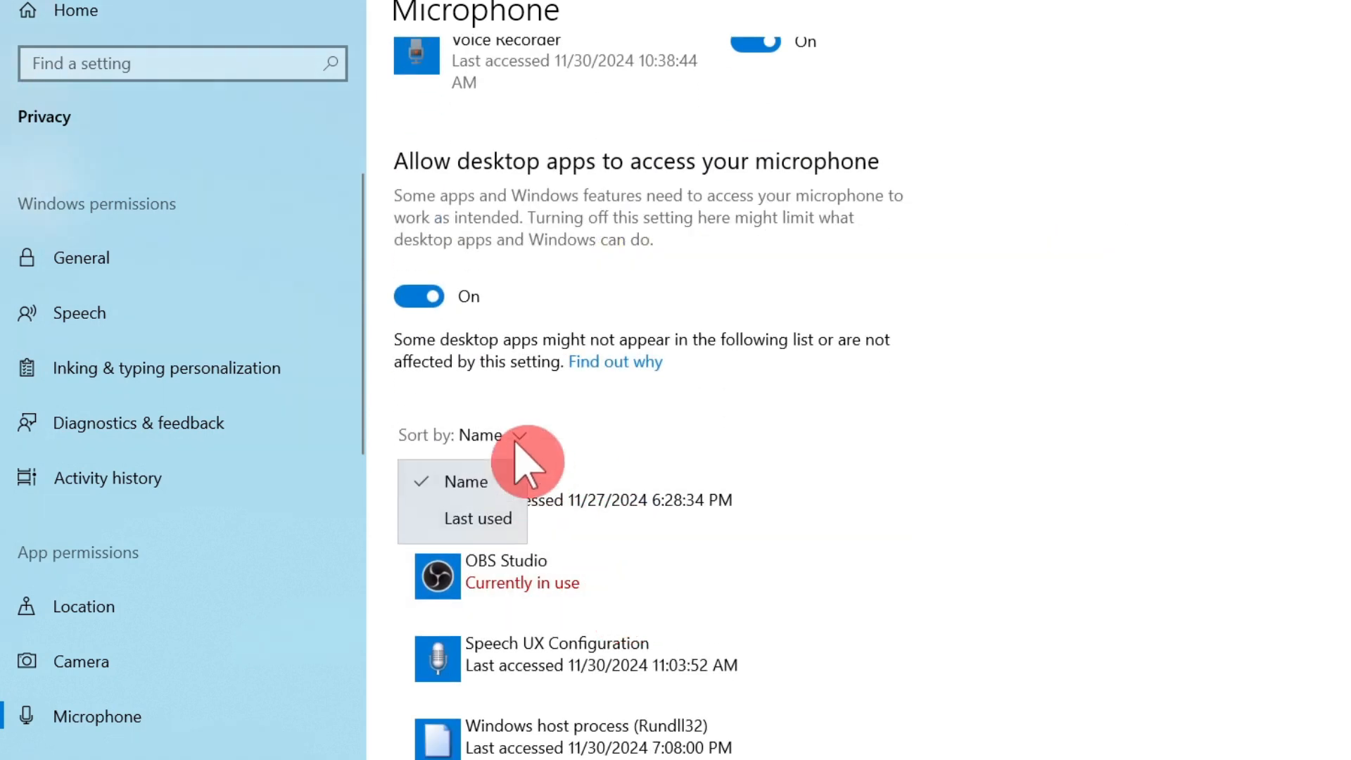
left_click(515, 442)
left_click(603, 513)
scroll(561, 578, "down", 1)
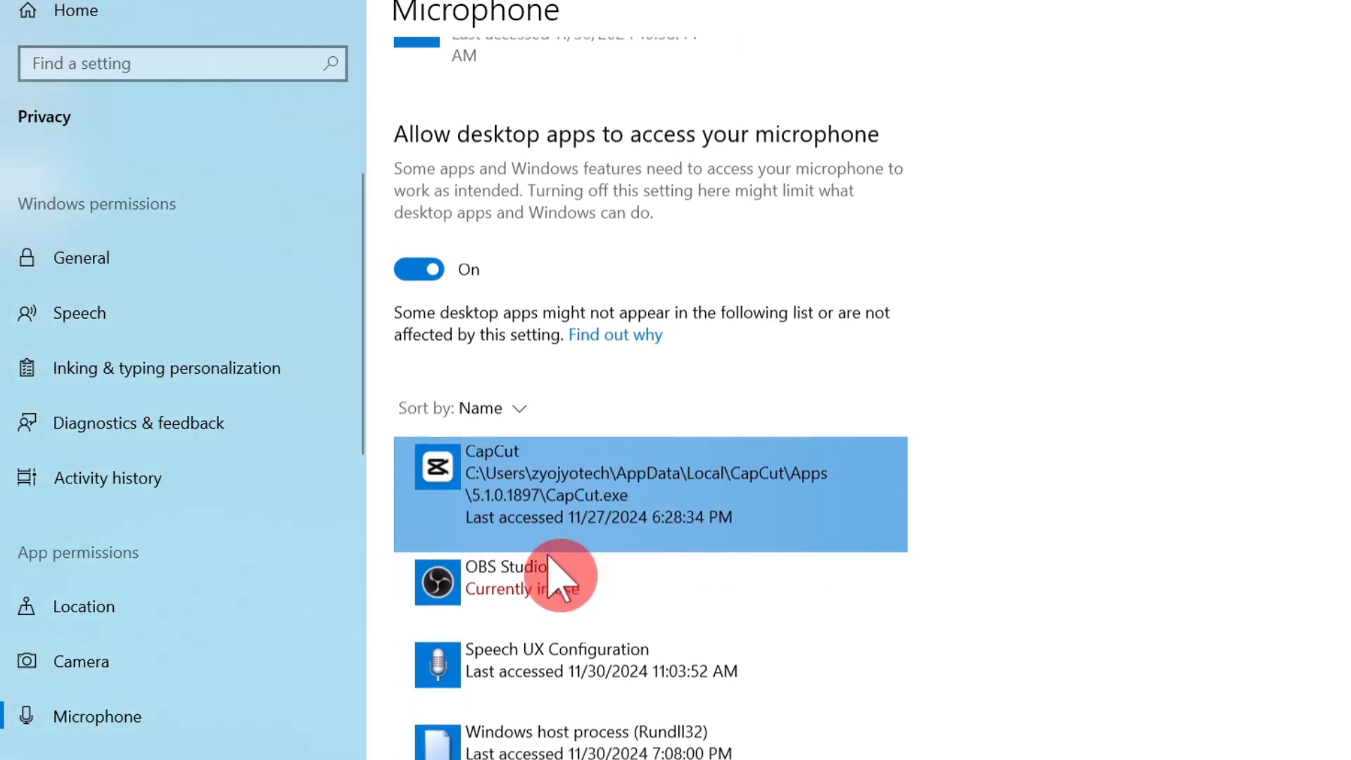
scroll(533, 743, "up", 6)
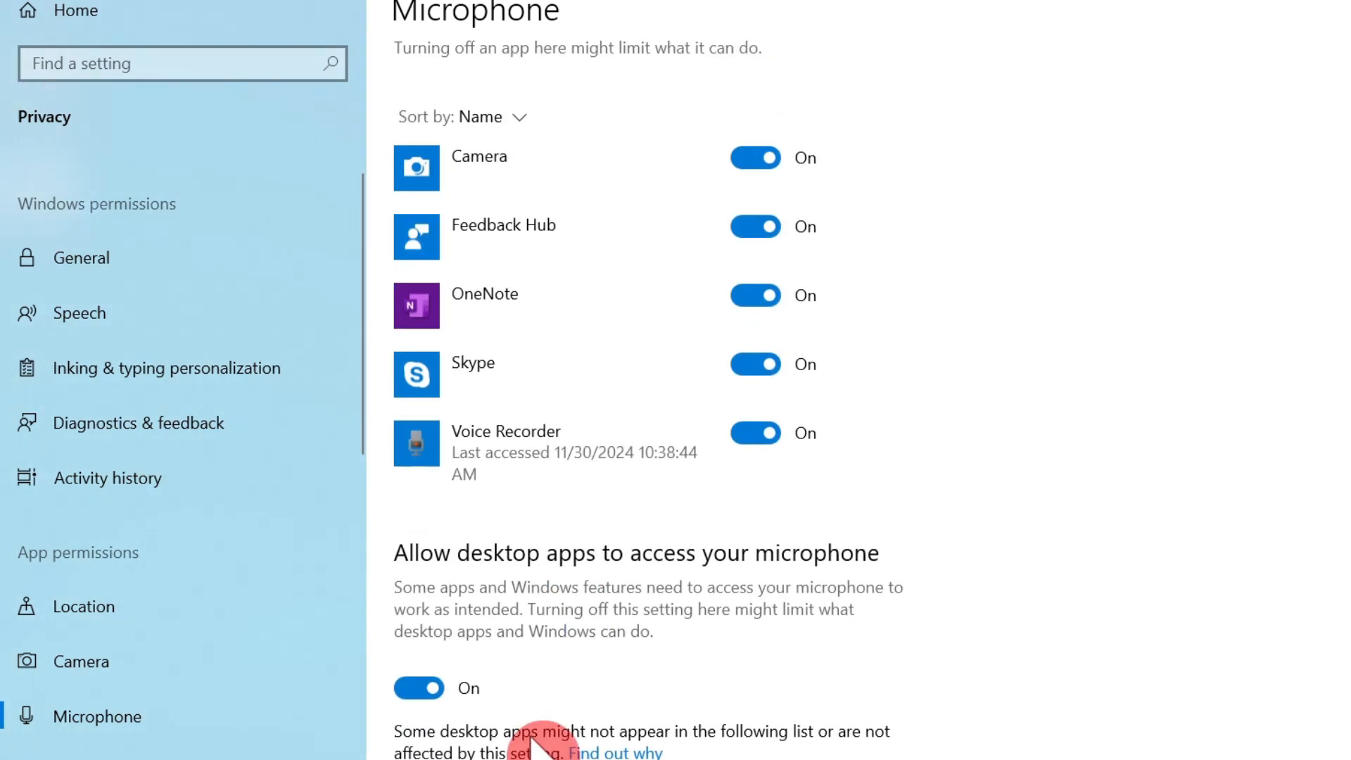
scroll(538, 741, "up", 10)
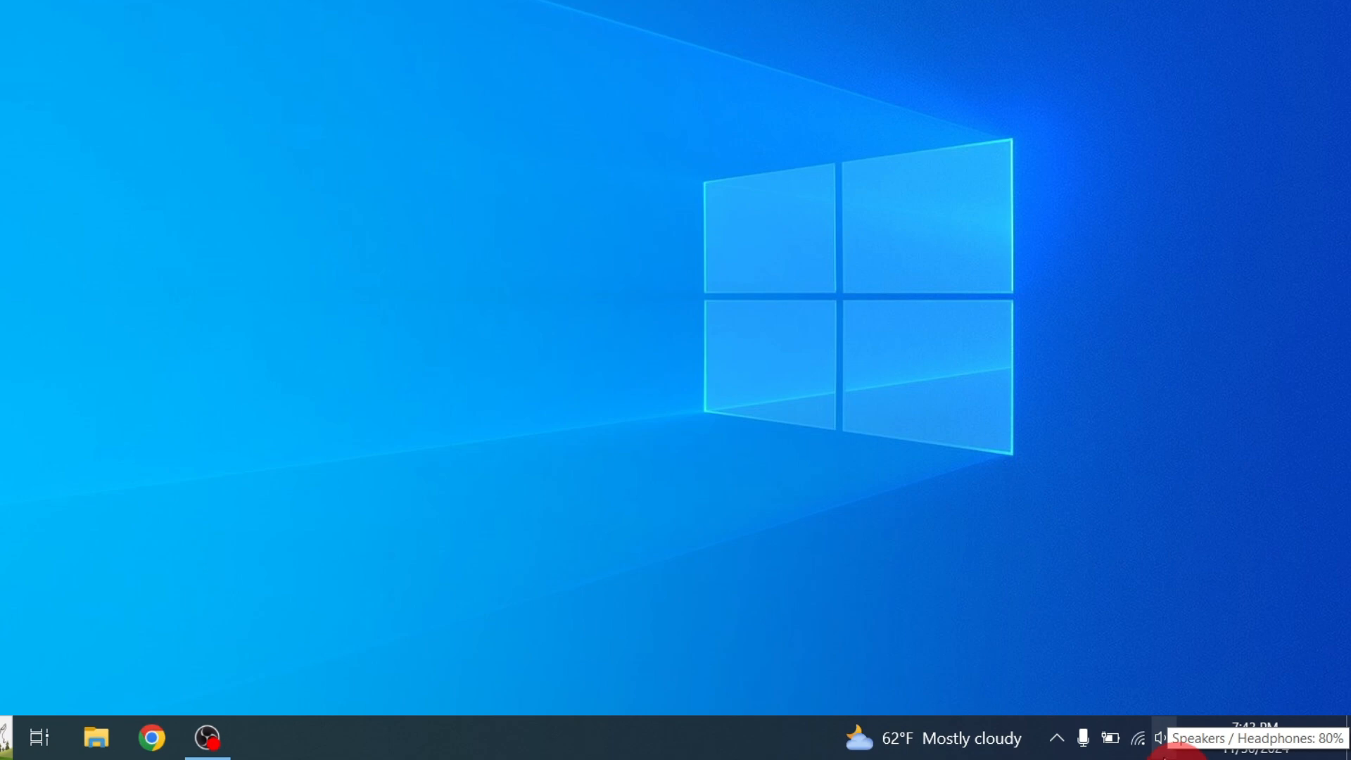
Inspect the Realtek microphone's properties among the recording devices in the Sound dialog, and confirm both dialogs
right_click(1159, 737)
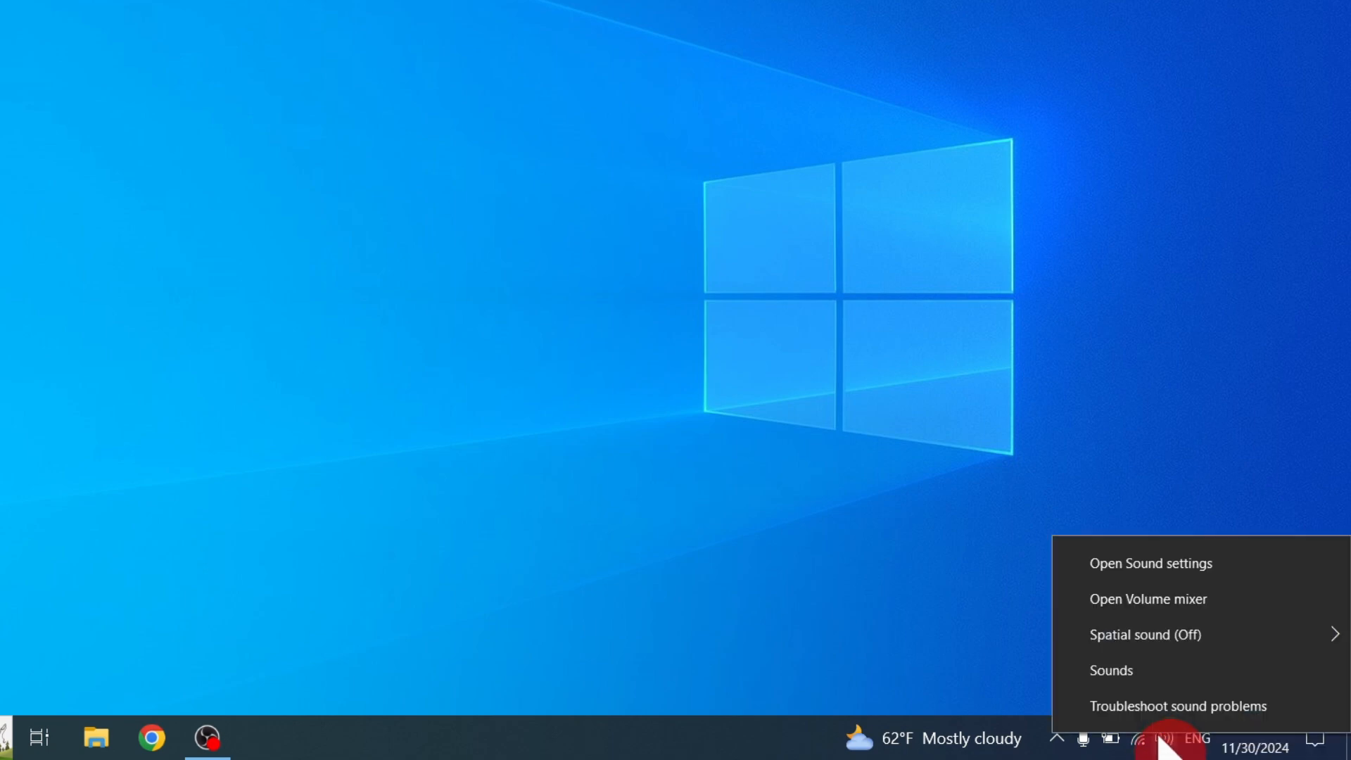
left_click(1192, 674)
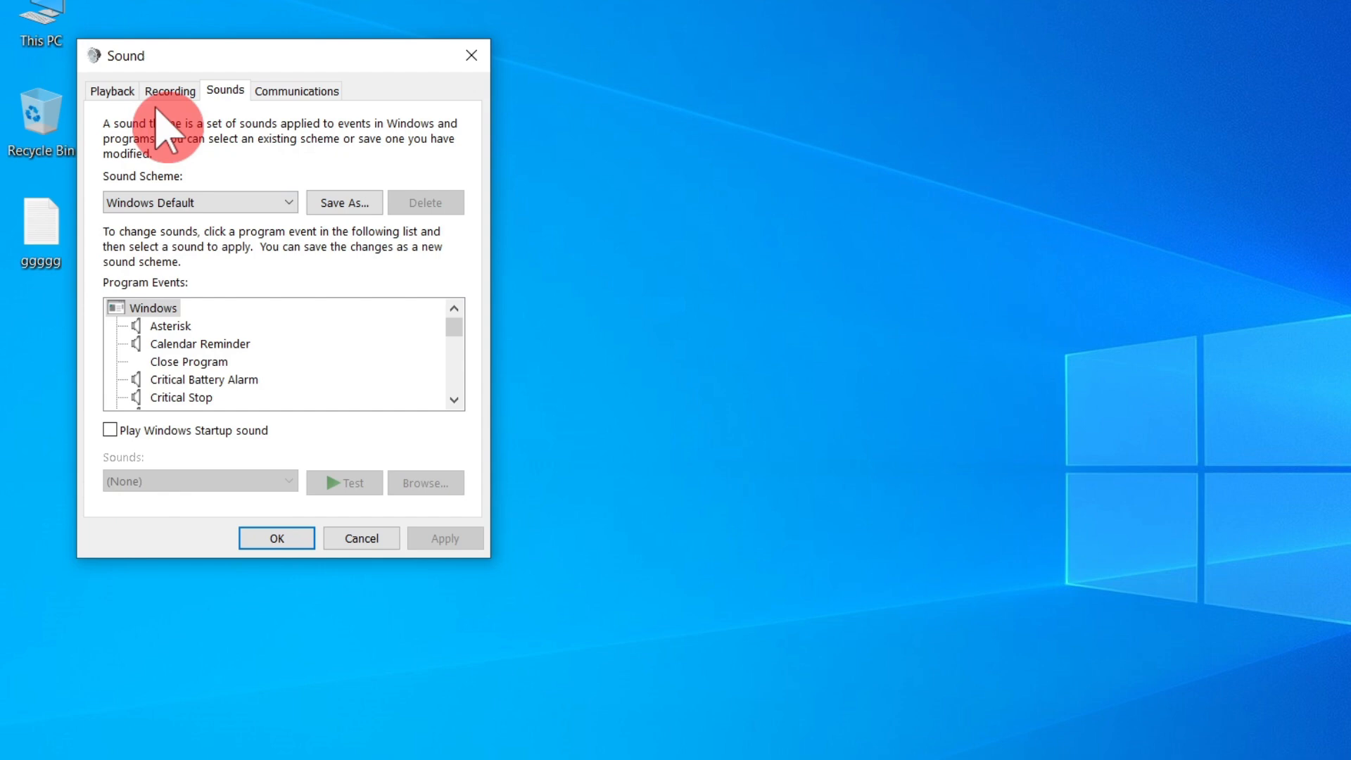
left_click(8, 9)
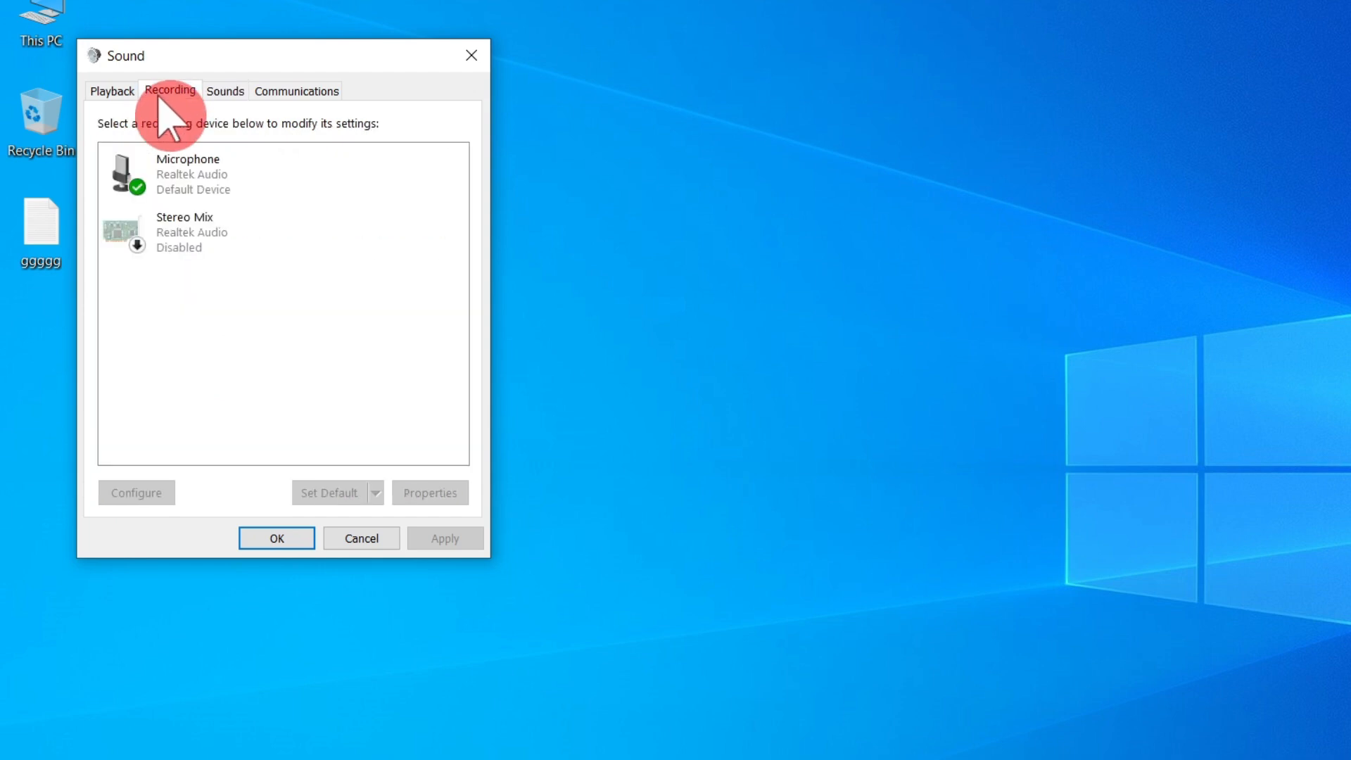
left_click(242, 169)
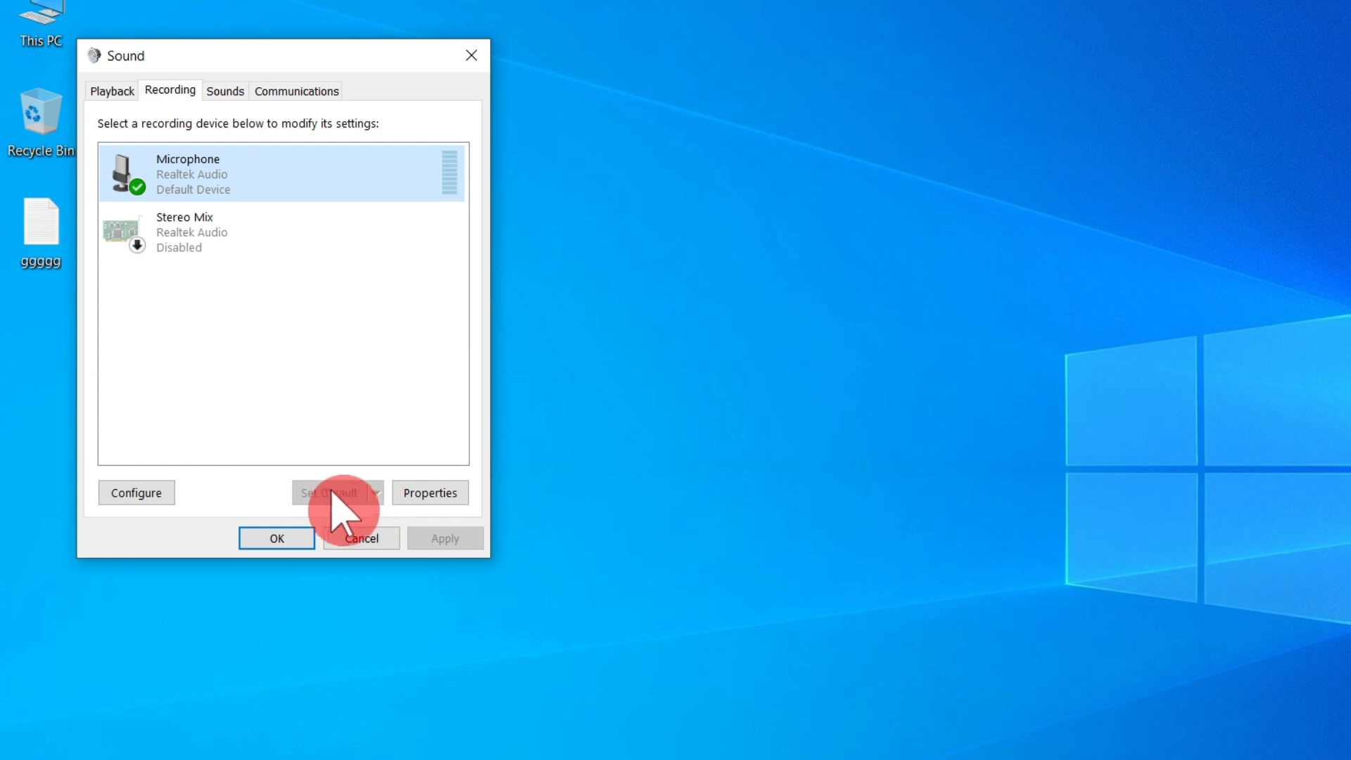
left_click(444, 494)
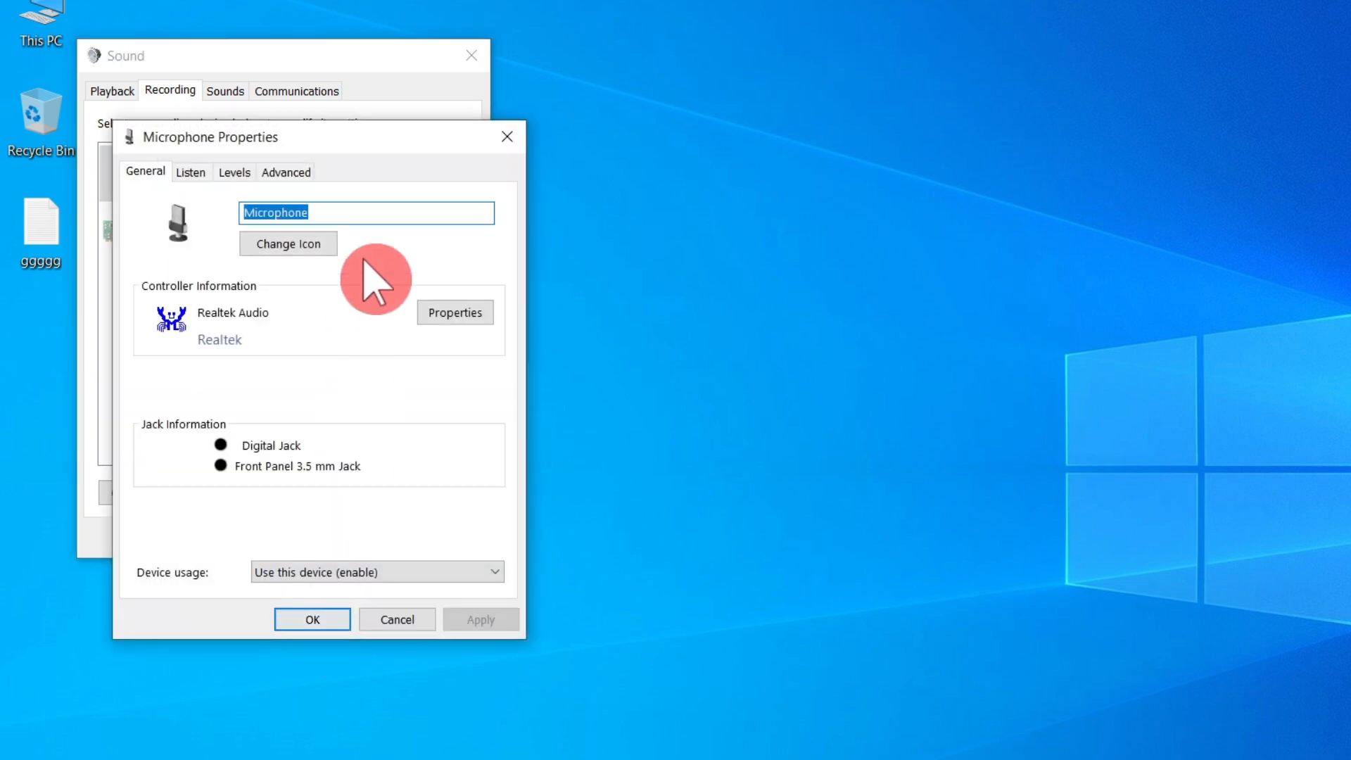
left_click(303, 623)
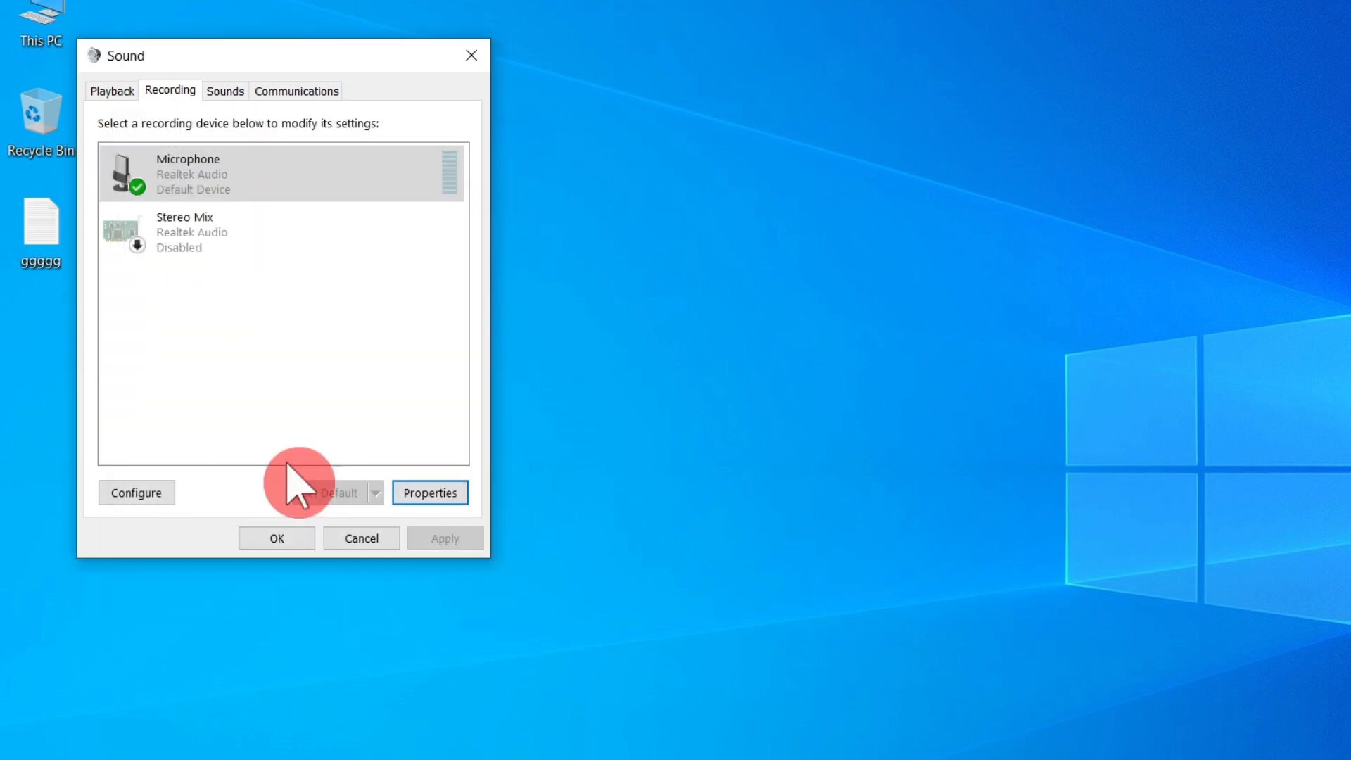
left_click(275, 538)
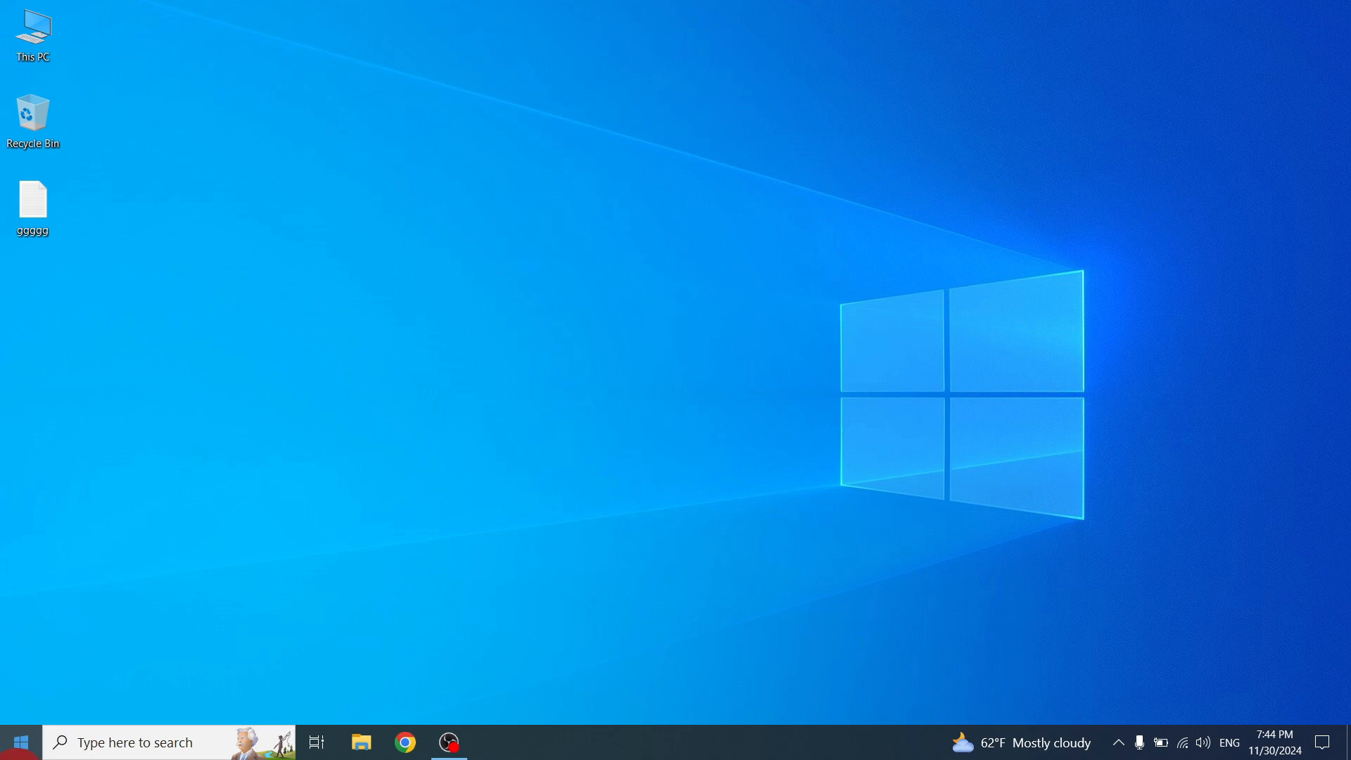
Search Windows for "up", open the Windows Update settings and check for updates
left_click(20, 745)
type("up")
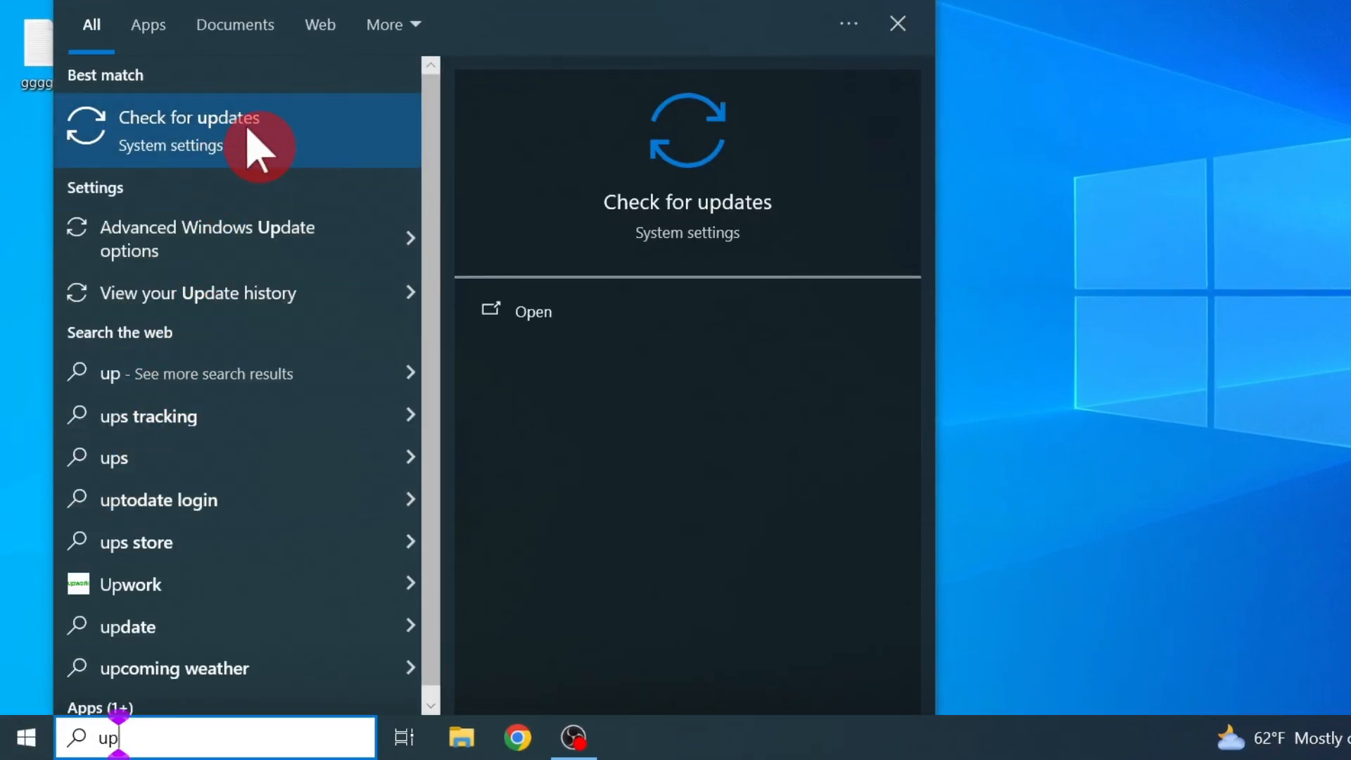
left_click(274, 149)
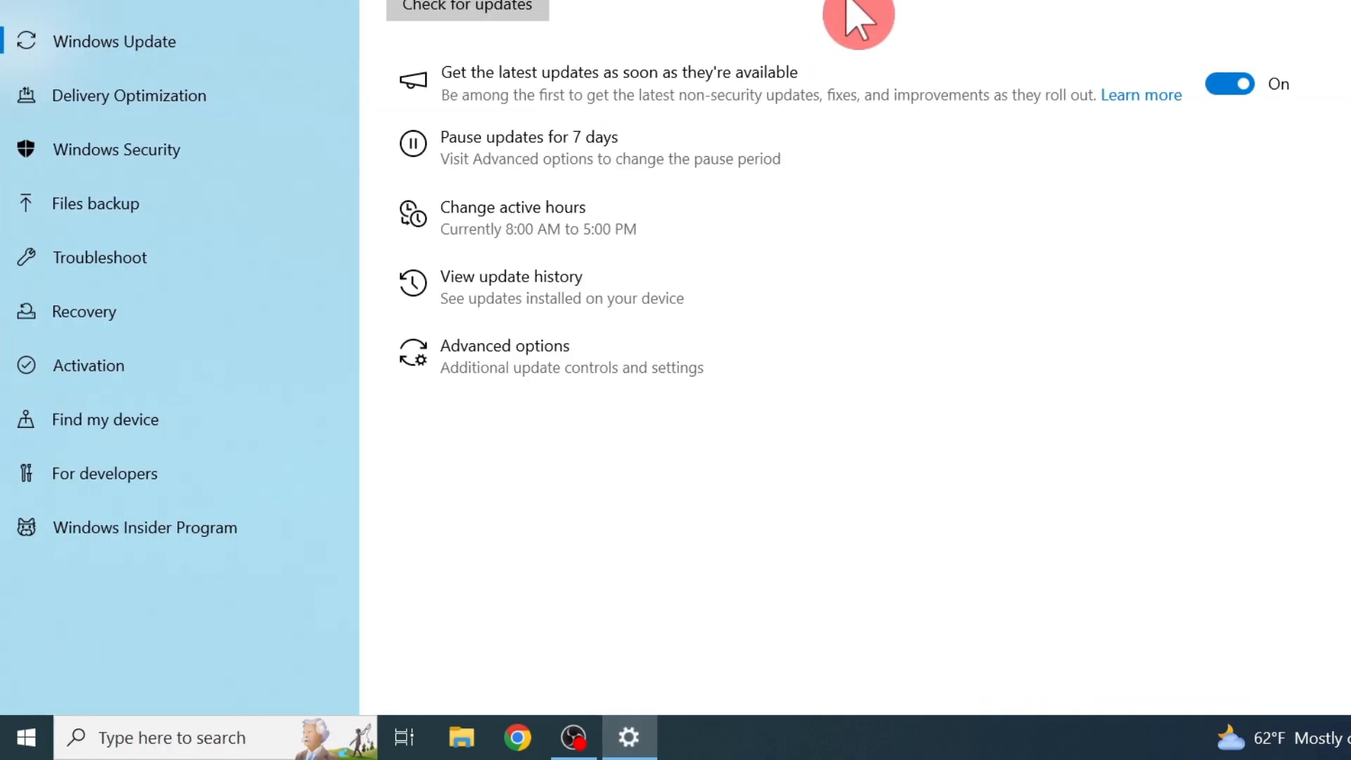
left_click(517, 12)
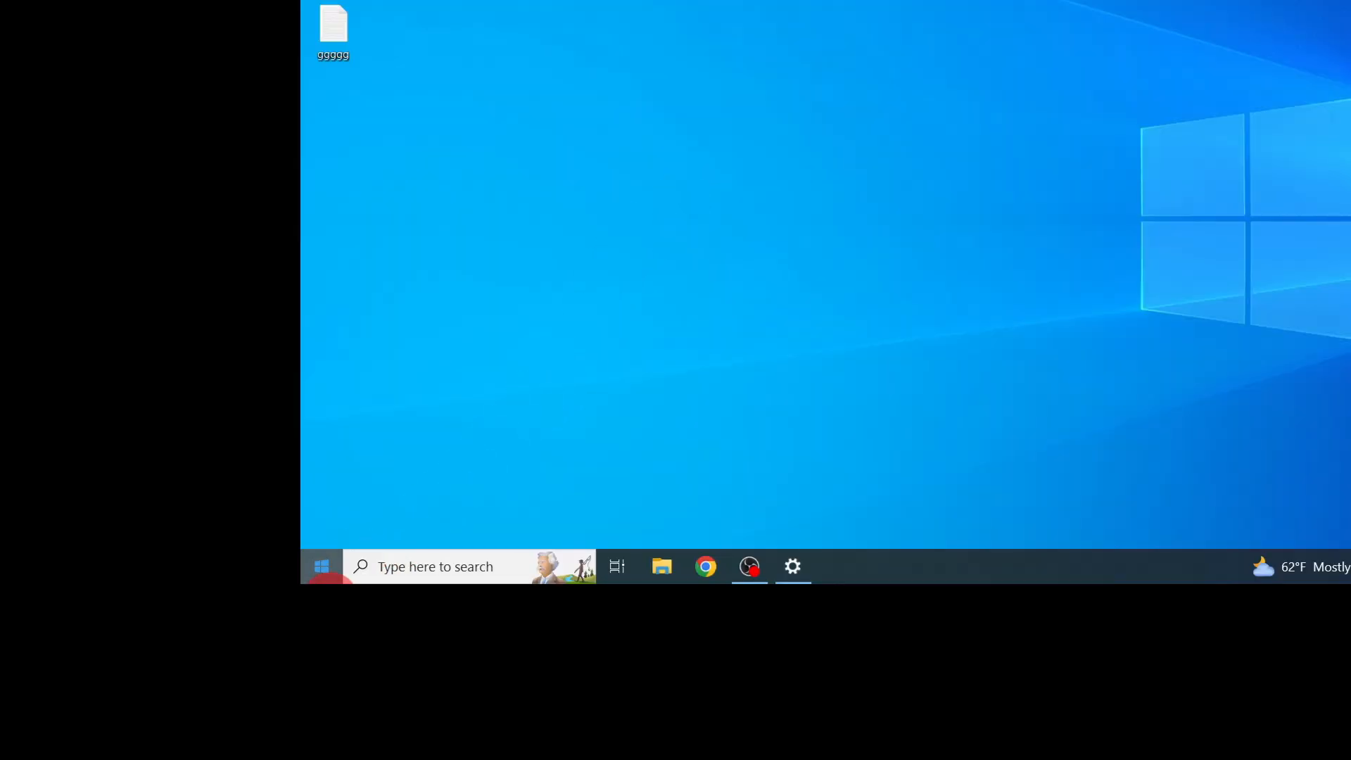
Find the Windows troubleshoot settings by searching "tr" and run the Recording Audio troubleshooter from the additional troubleshooters
left_click(323, 578)
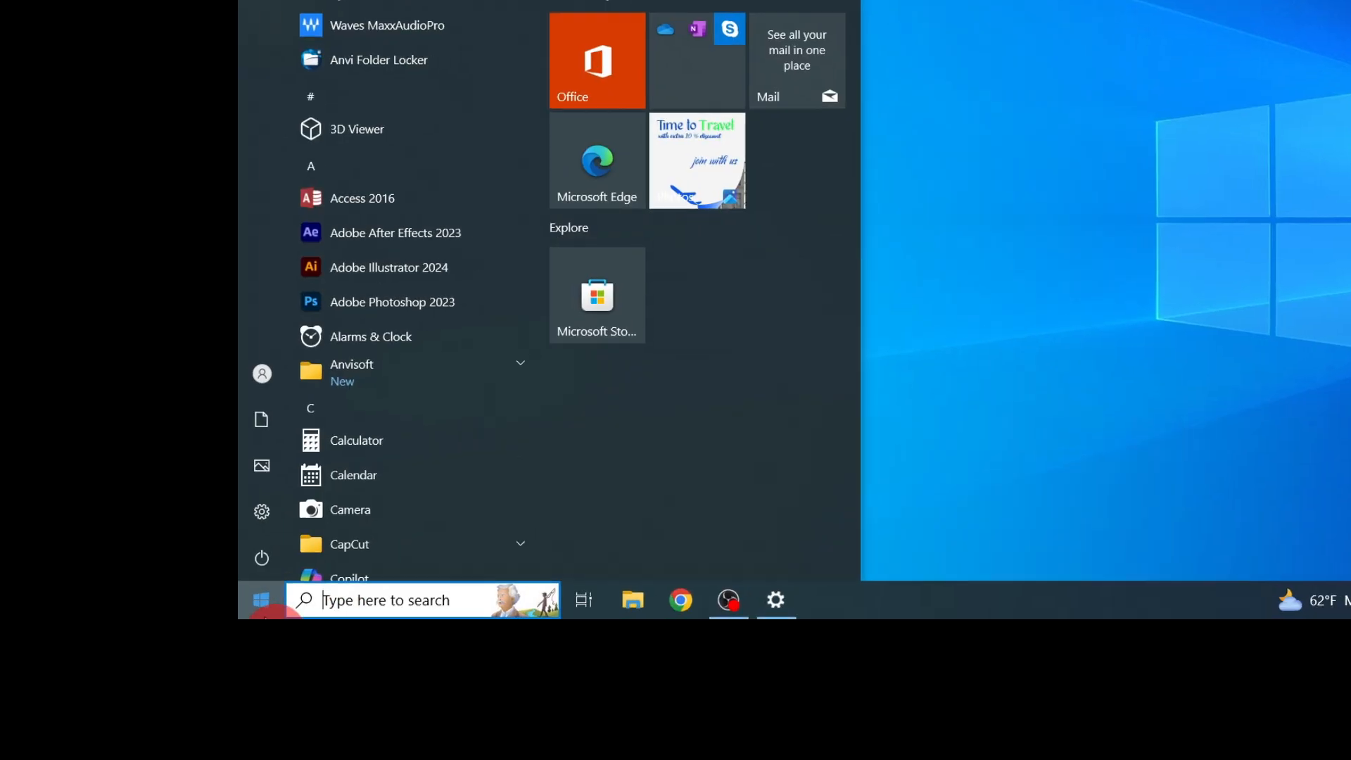
type("tr")
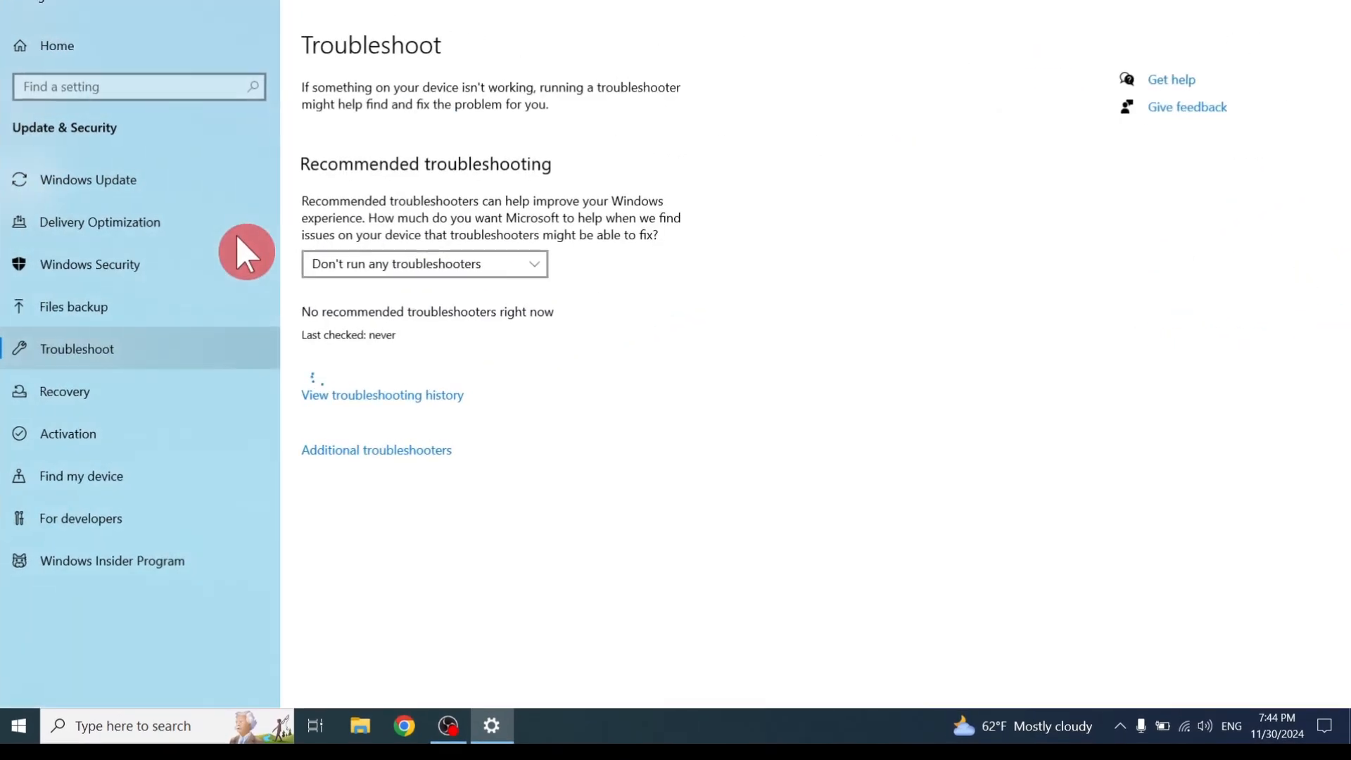
left_click(371, 458)
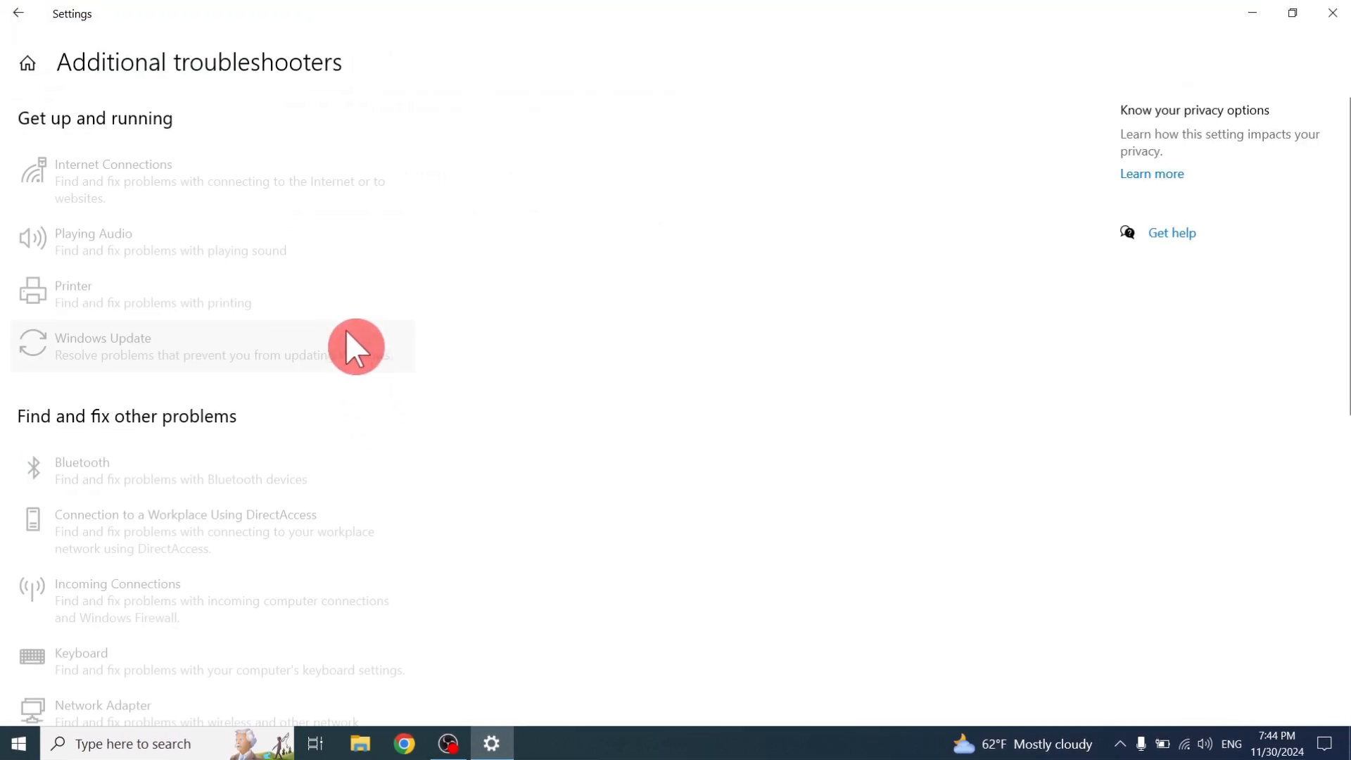
scroll(150, 491, "down", 7)
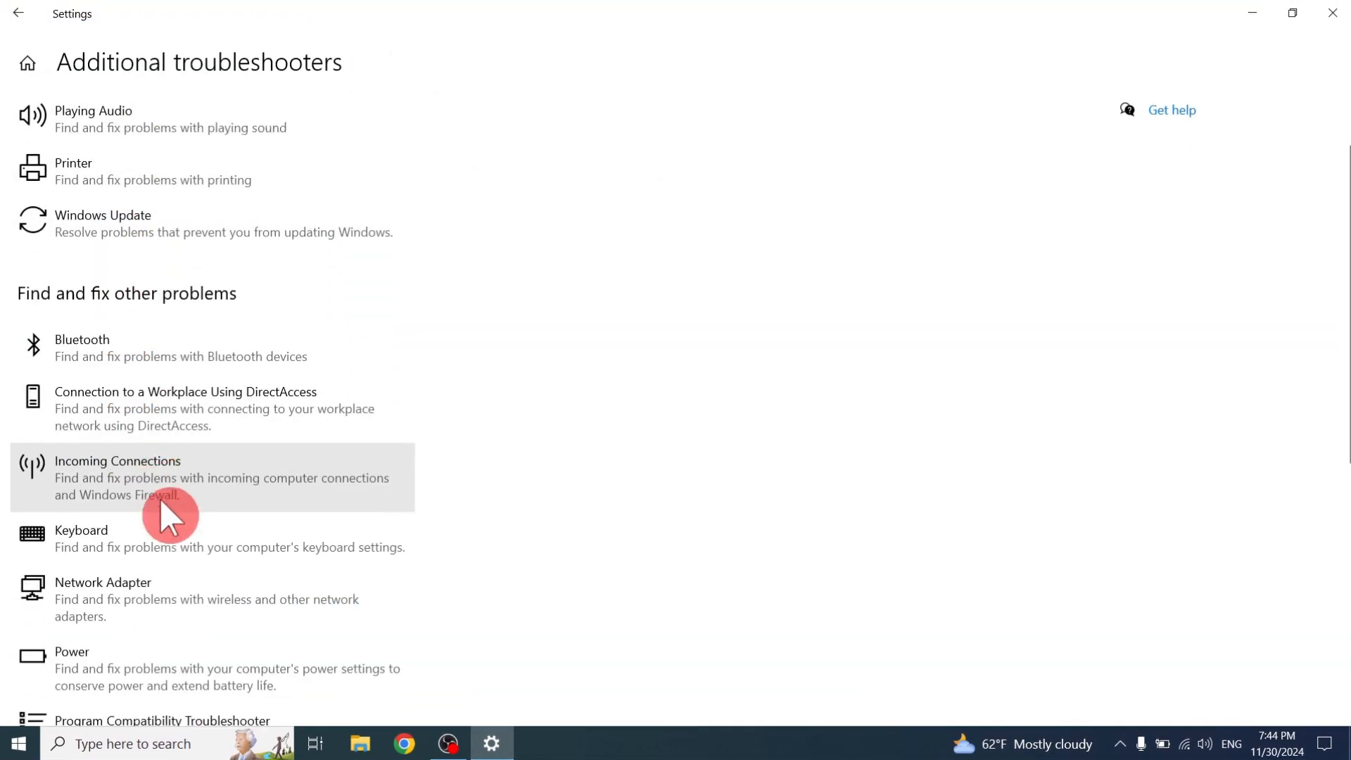
scroll(190, 520, "down", 2)
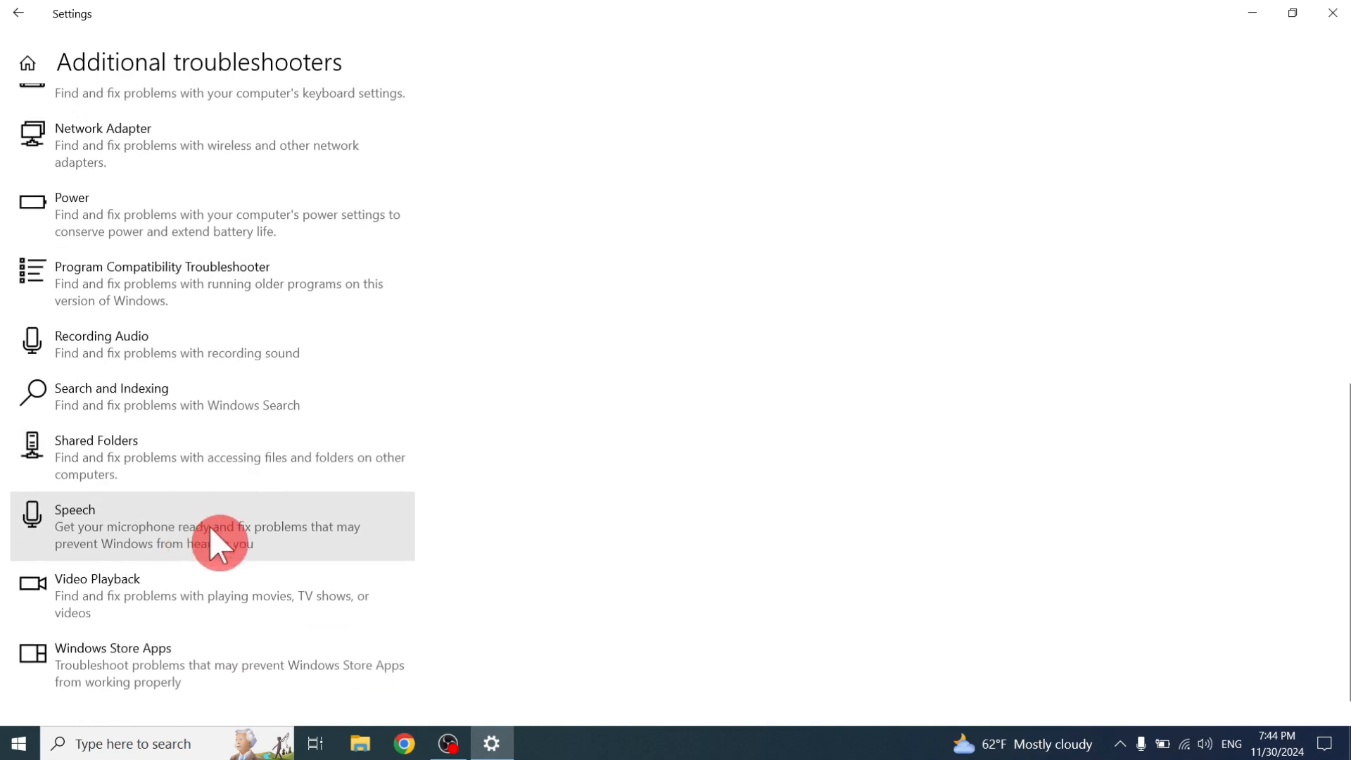
left_click(235, 334)
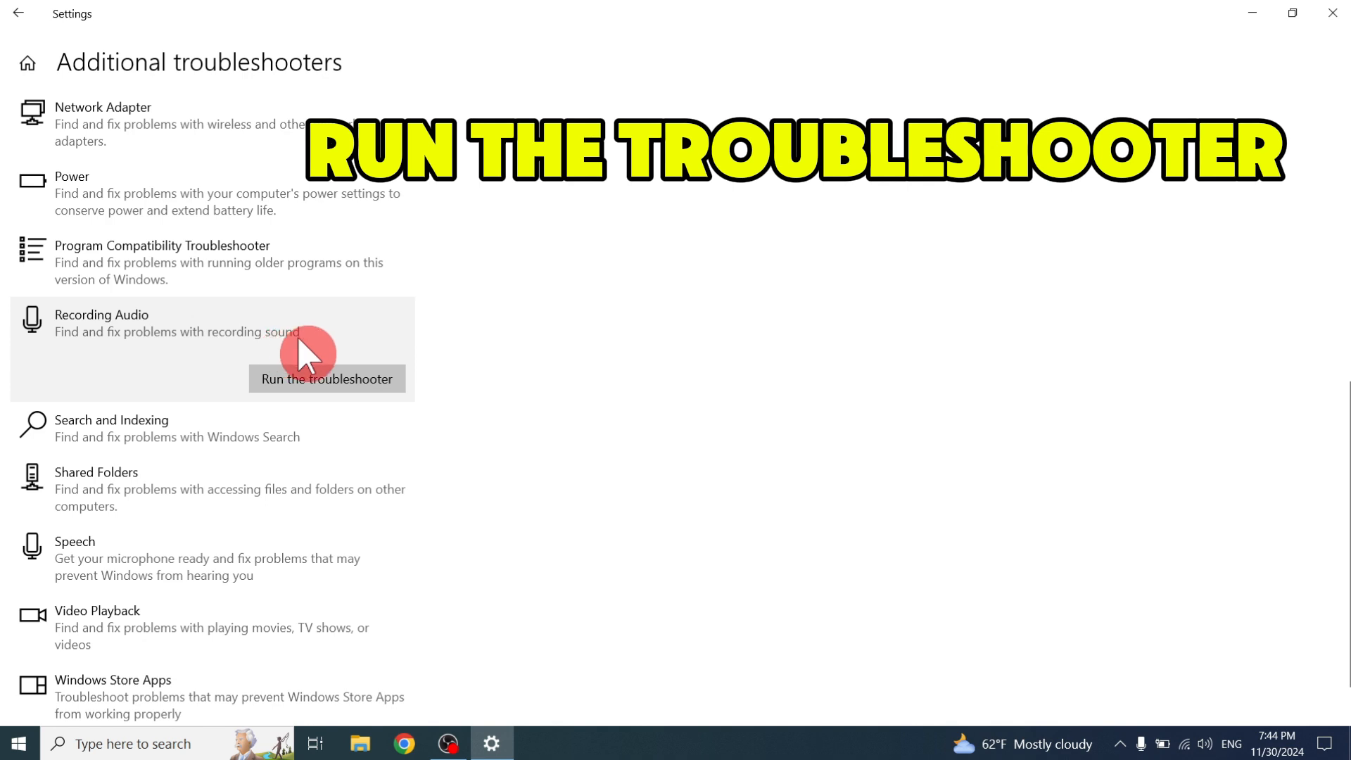
left_click(339, 380)
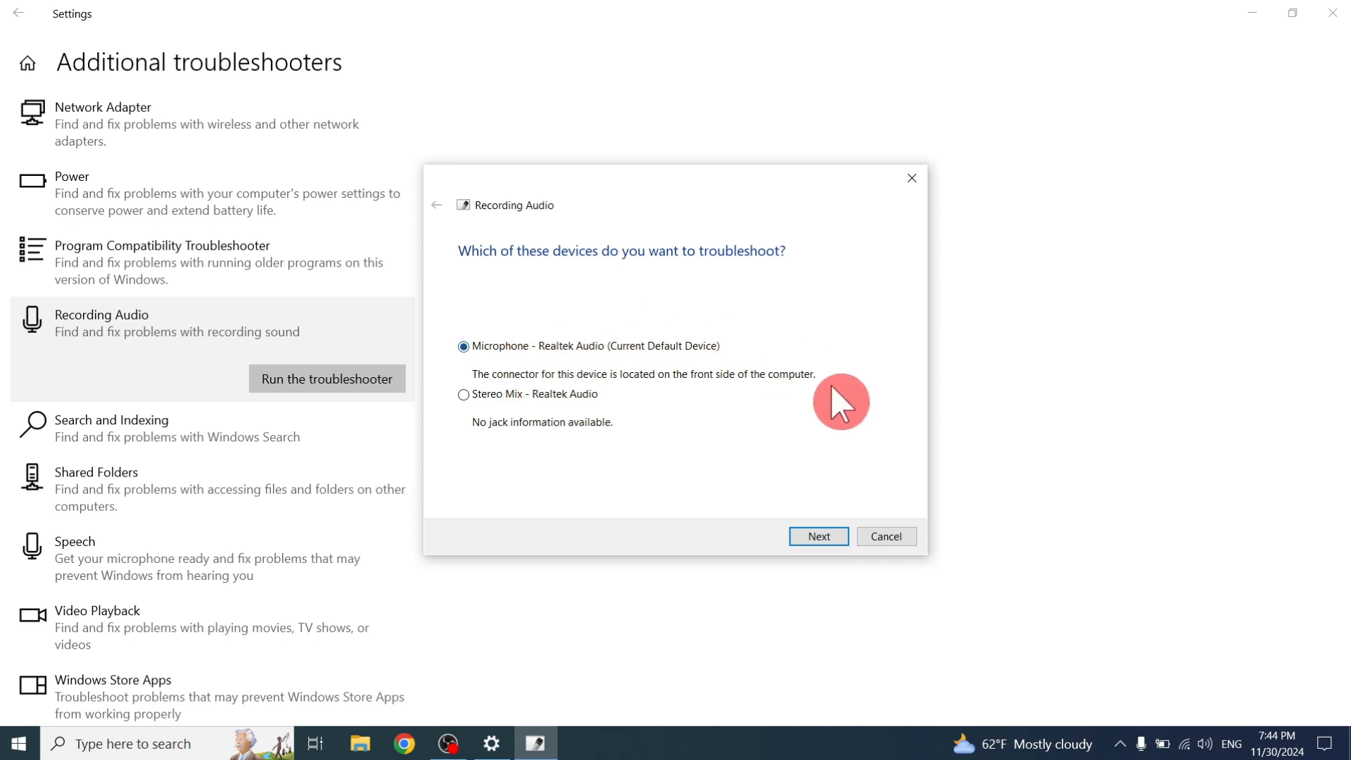
Troubleshoot the Microphone - Realtek Audio device with the Recording Audio troubleshooter, continue past the restart notice and close the troubleshooter
left_click(821, 544)
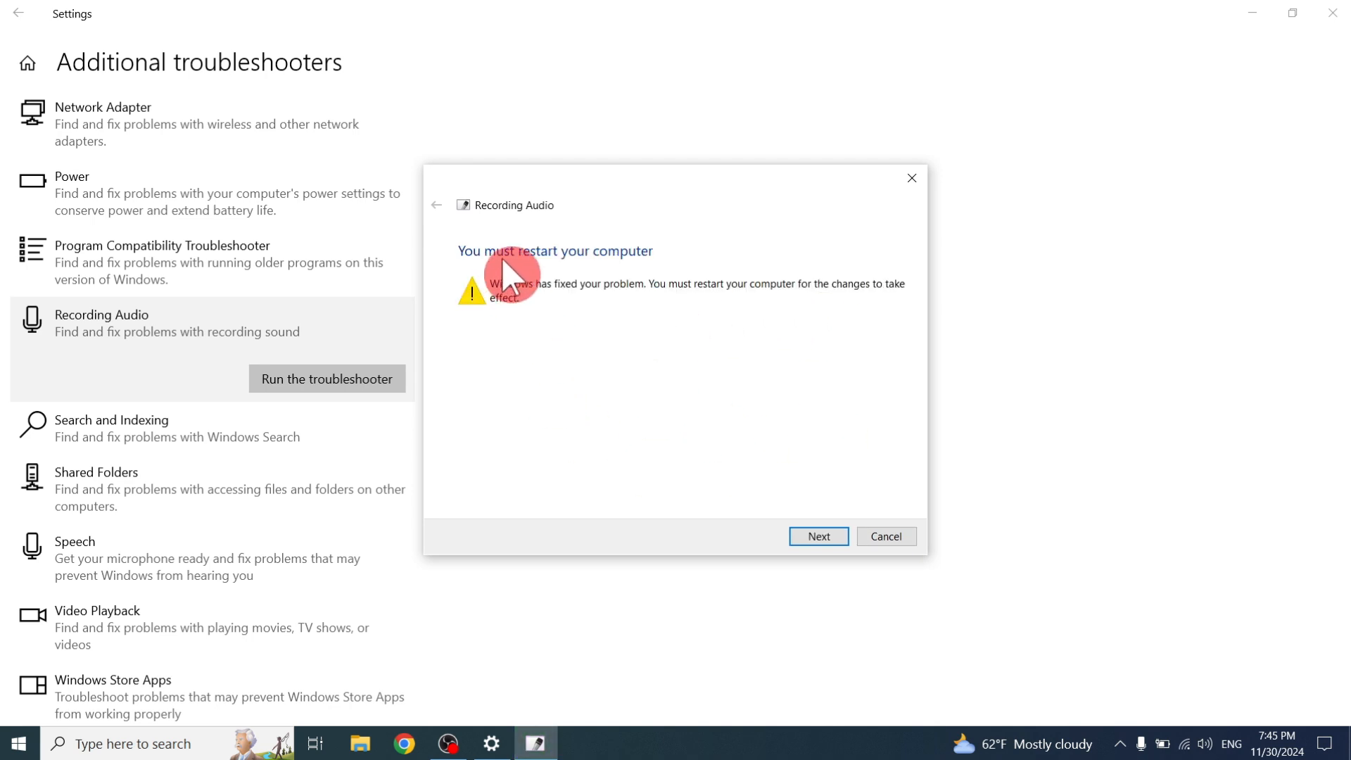
left_click(804, 528)
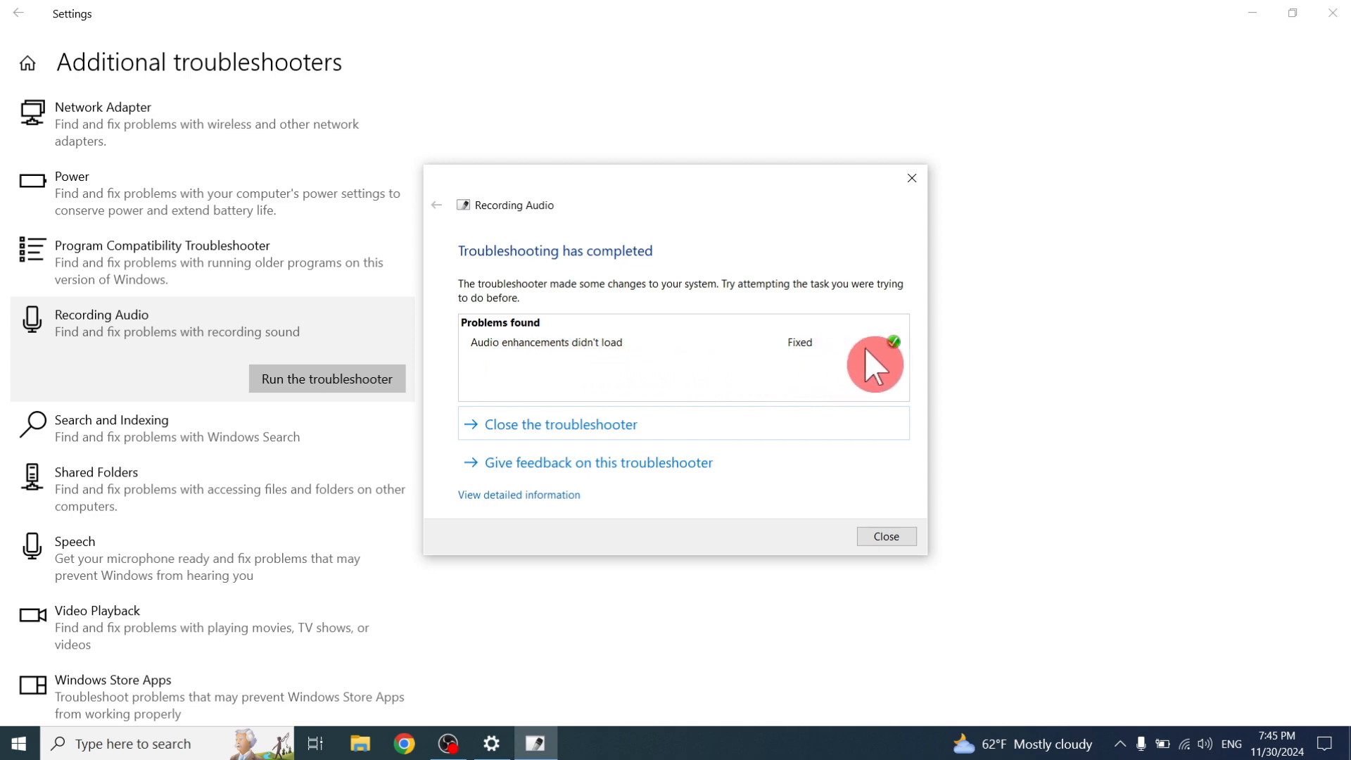
left_click(873, 541)
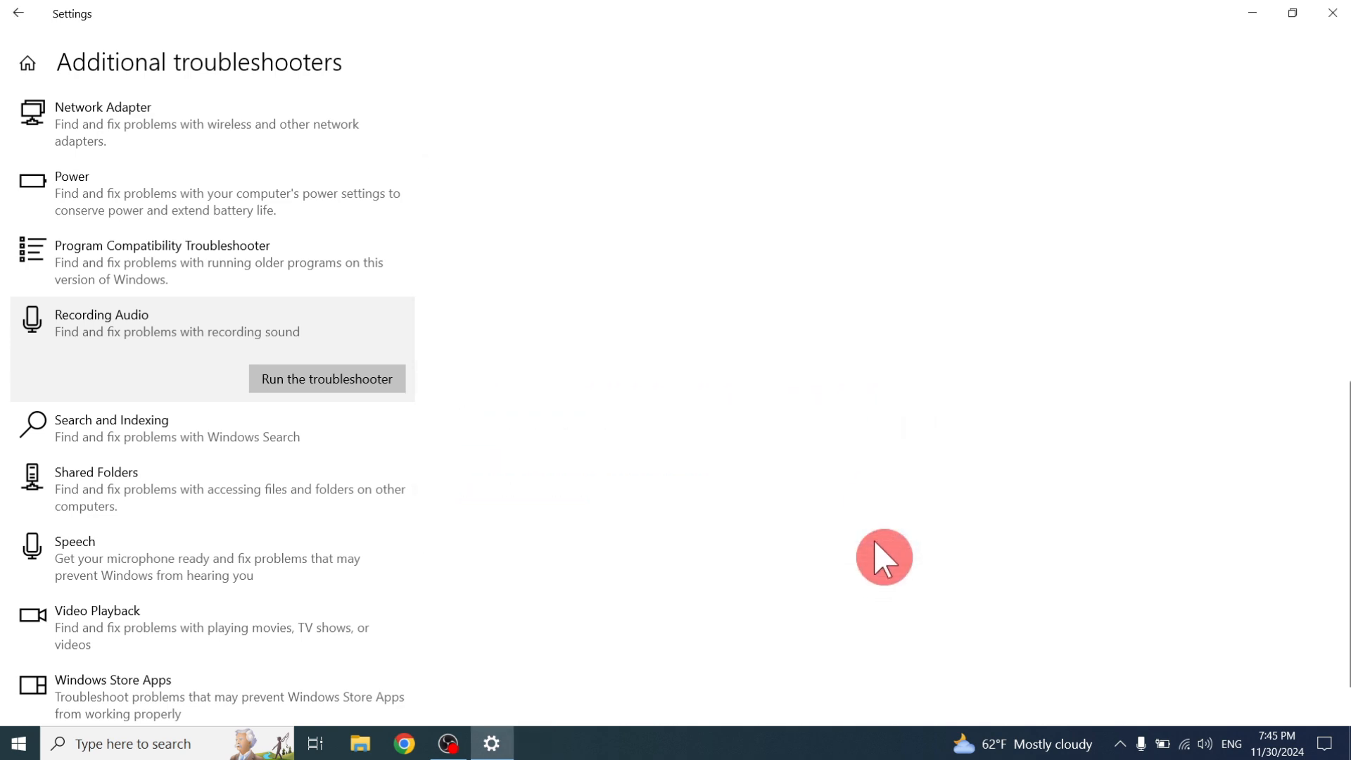
Refresh the desktop and bring up the computer's power options to locate Restart, dismissing them without restarting
right_click(593, 133)
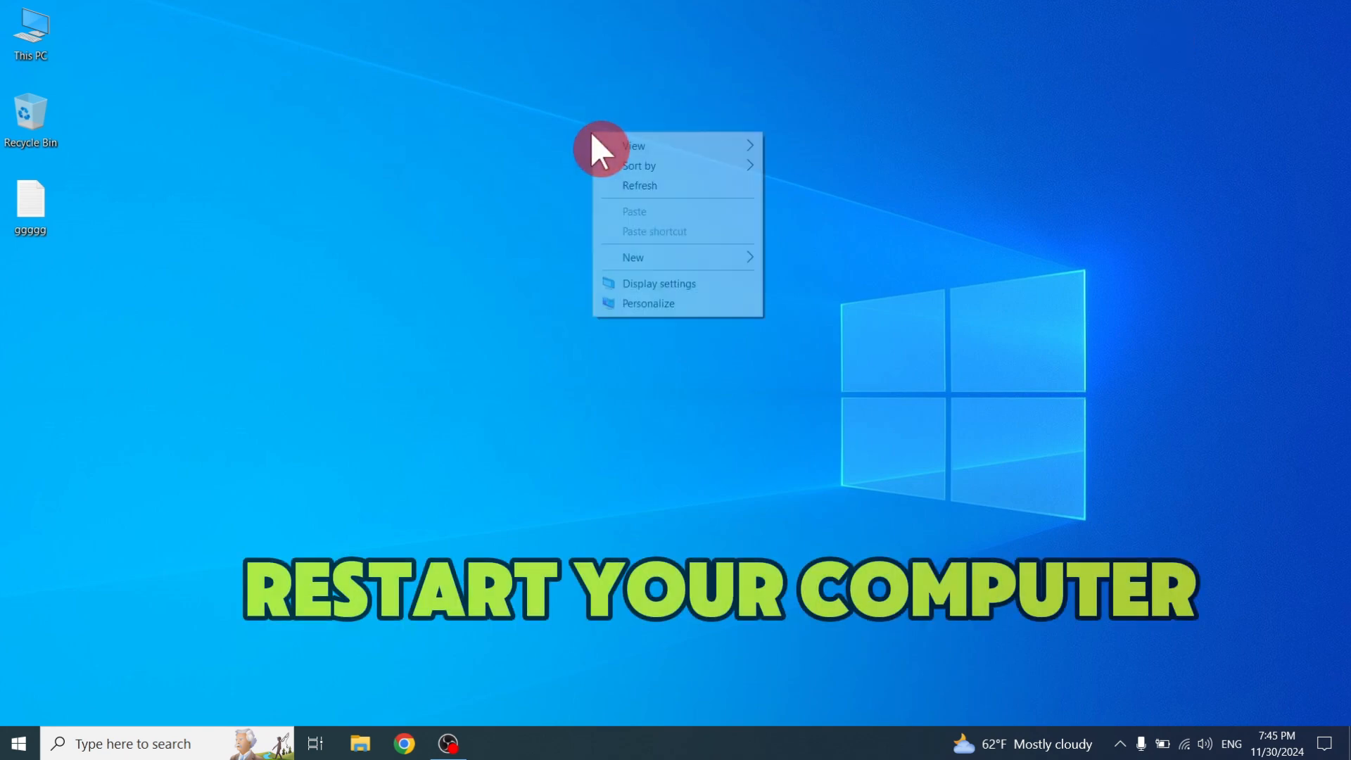
left_click(664, 185)
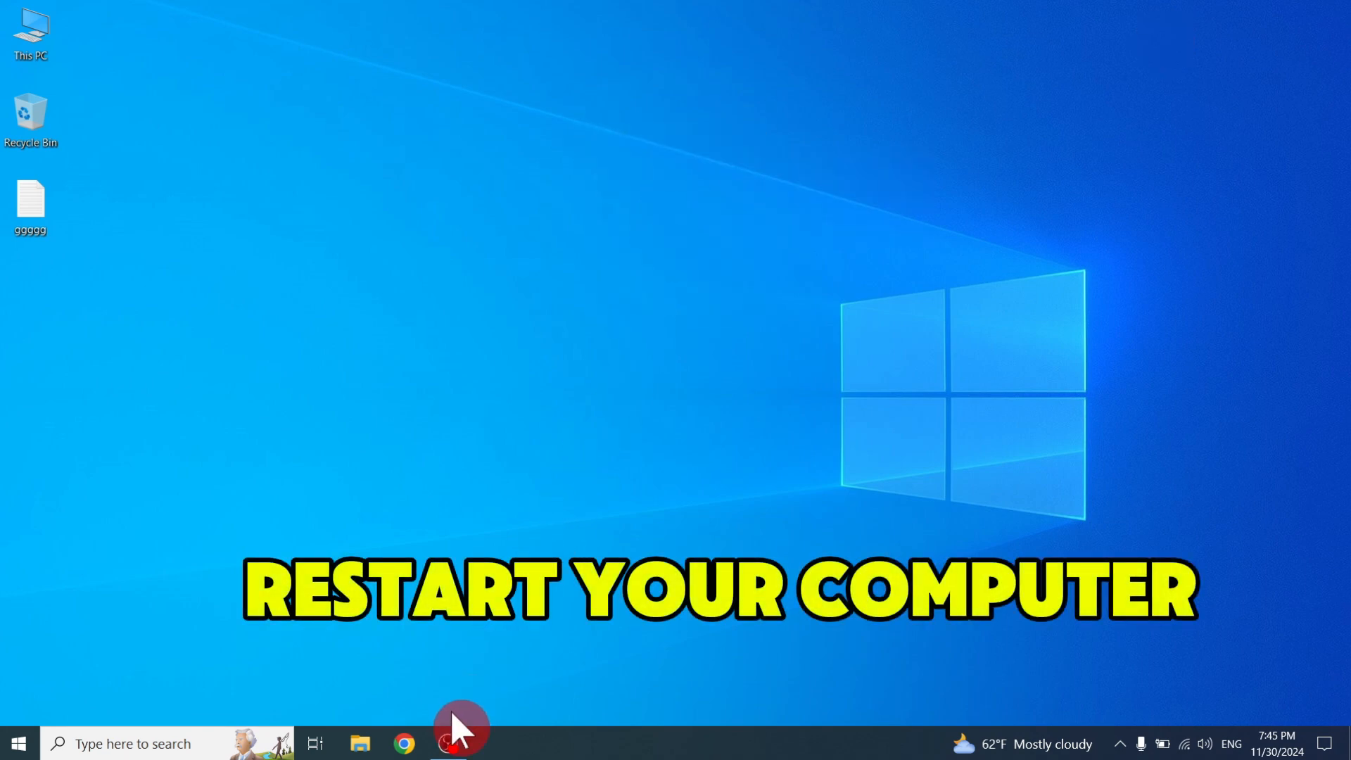
left_click(19, 744)
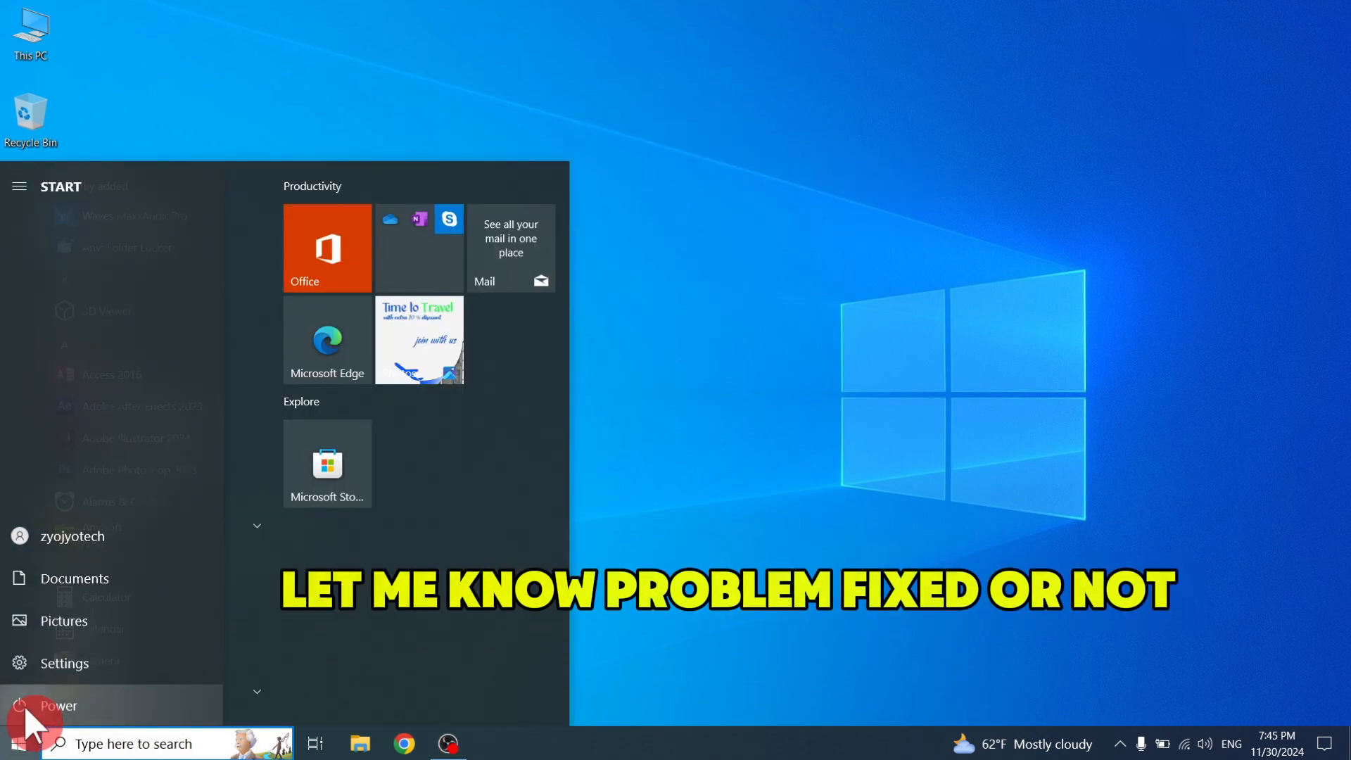
left_click(24, 704)
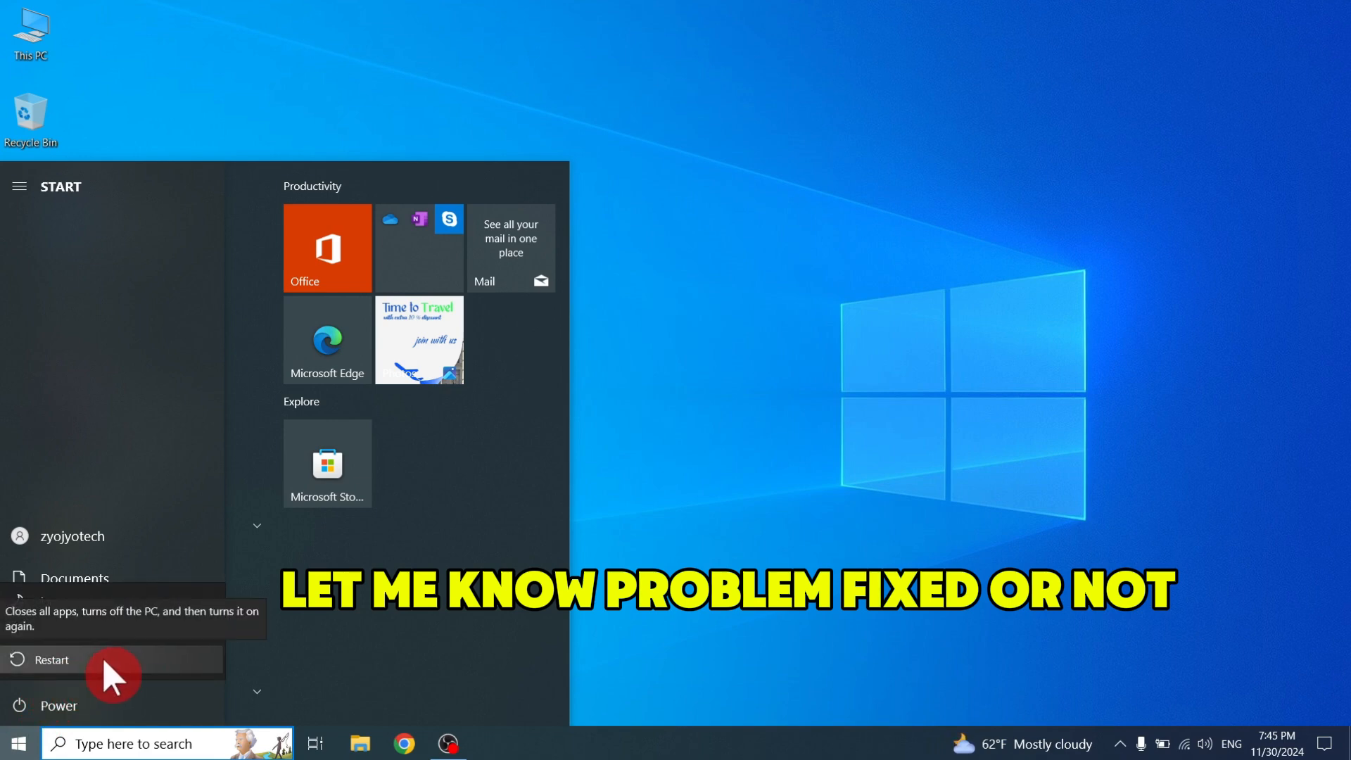
left_click(663, 519)
left_click(665, 546)
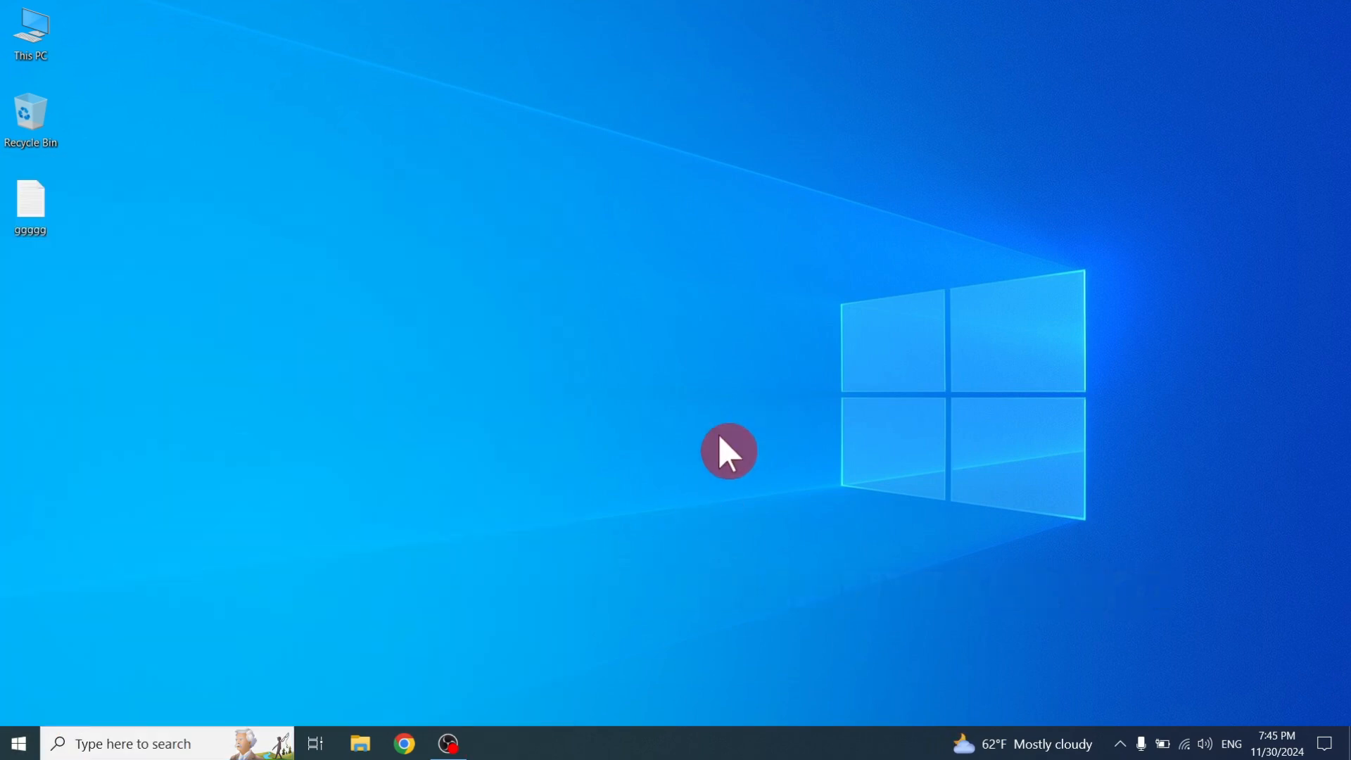